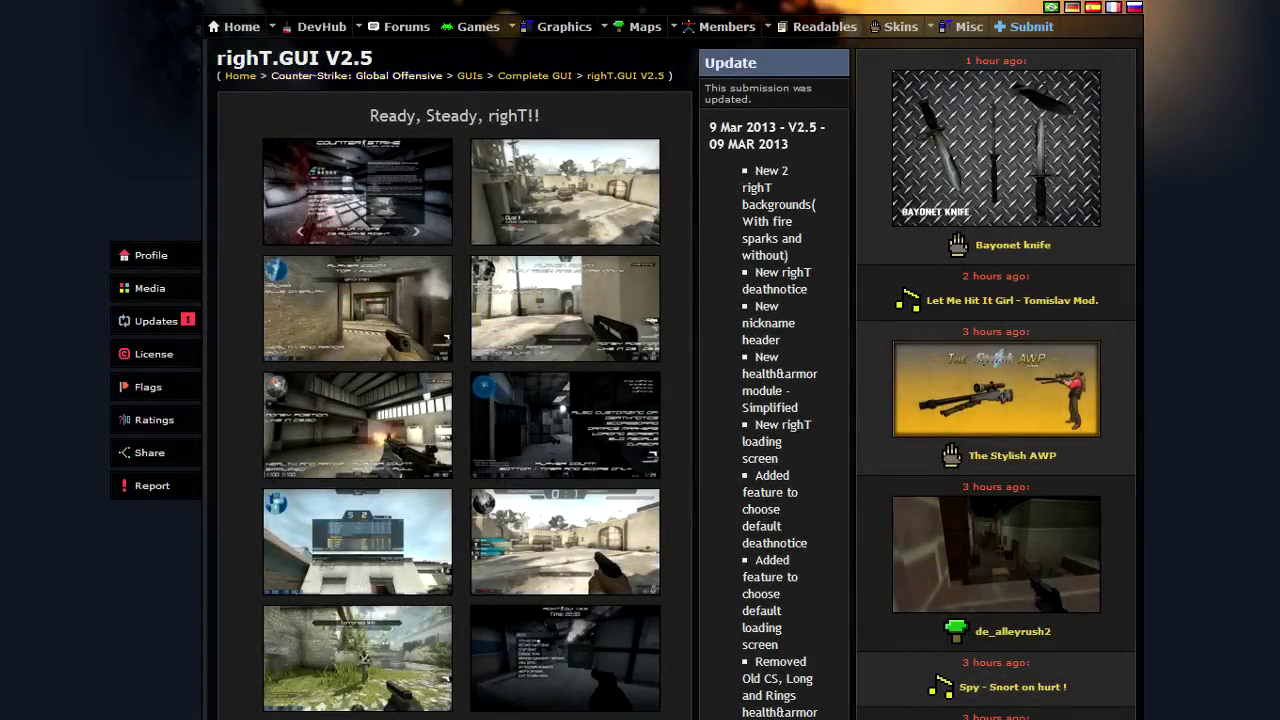
Step: Download the righT.GUI V2.5 file for Counter-Strike: Global Offensive from its mod page, using the direct link
drag(218, 58, 430, 60)
click(531, 112)
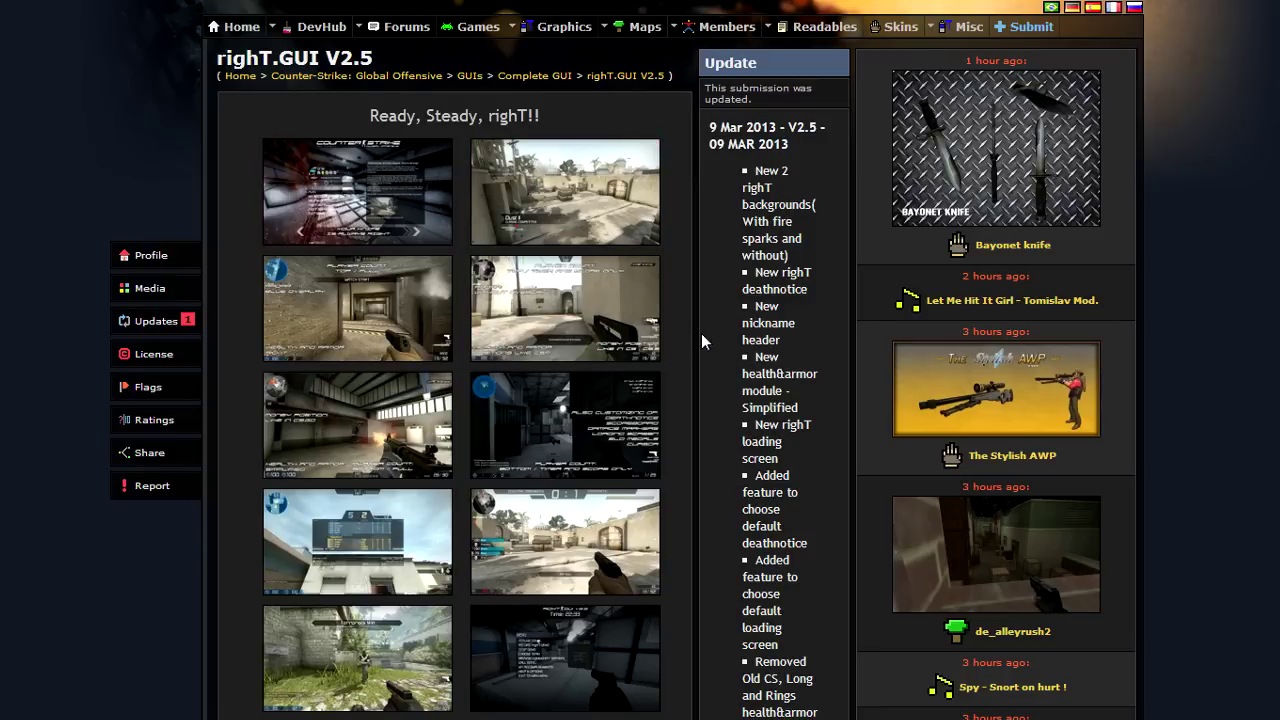
scroll(693, 283, down, 10)
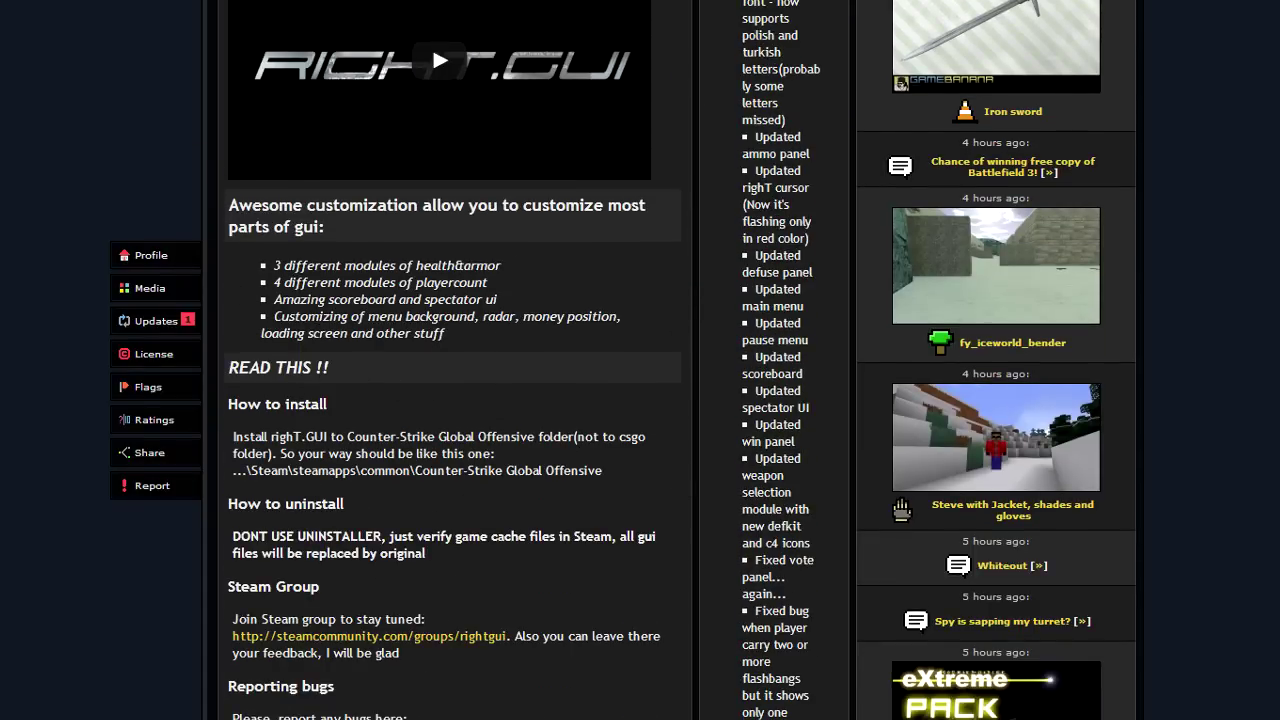
scroll(404, 316, down, 3)
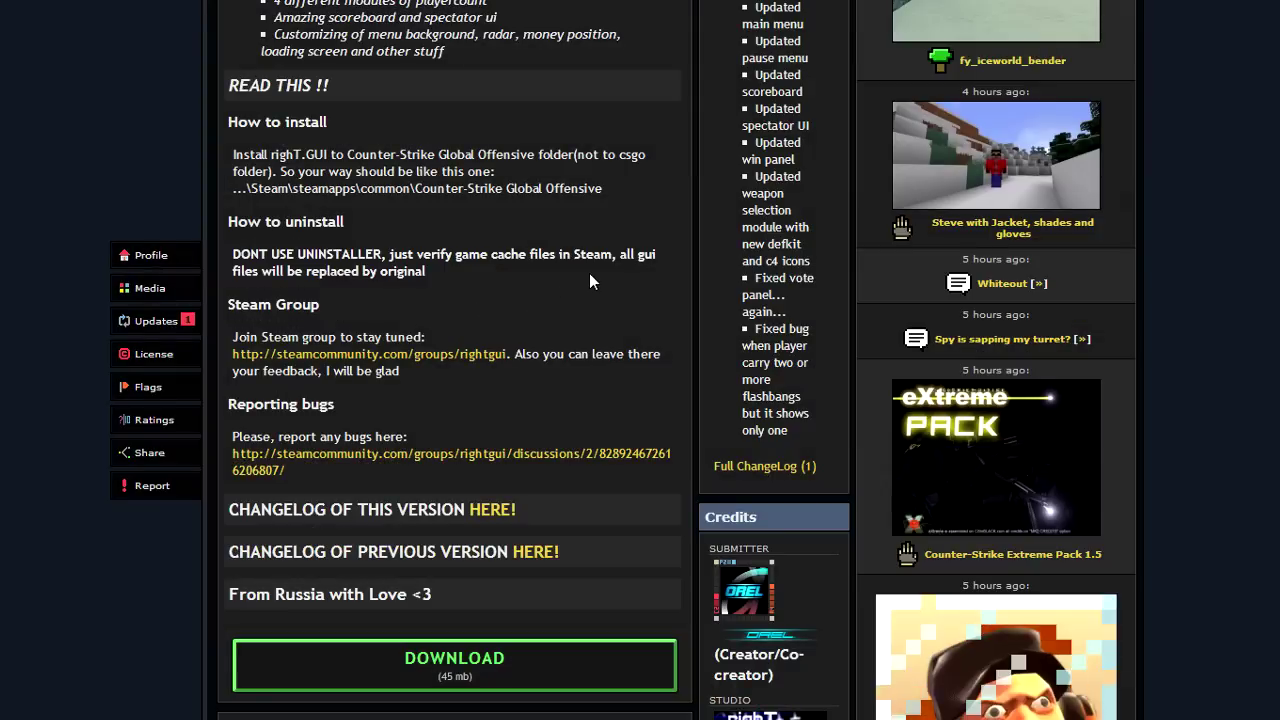
scroll(603, 341, down, 1)
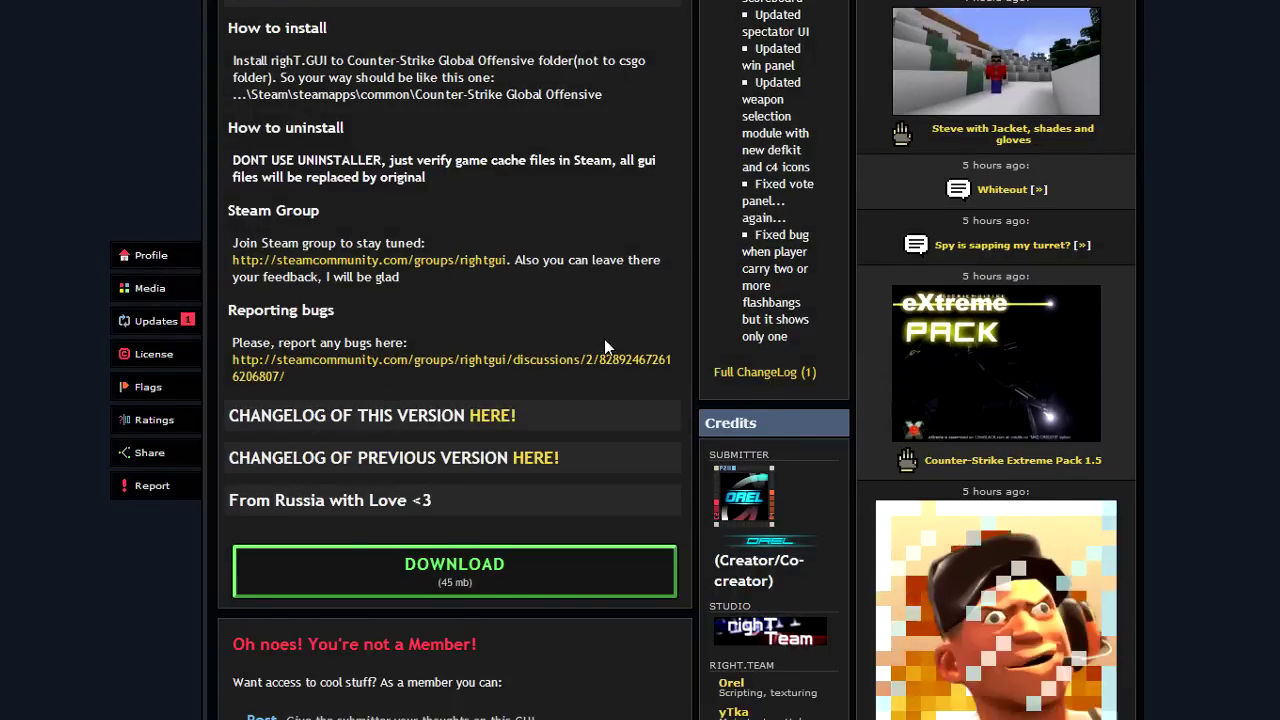
scroll(604, 340, down, 1)
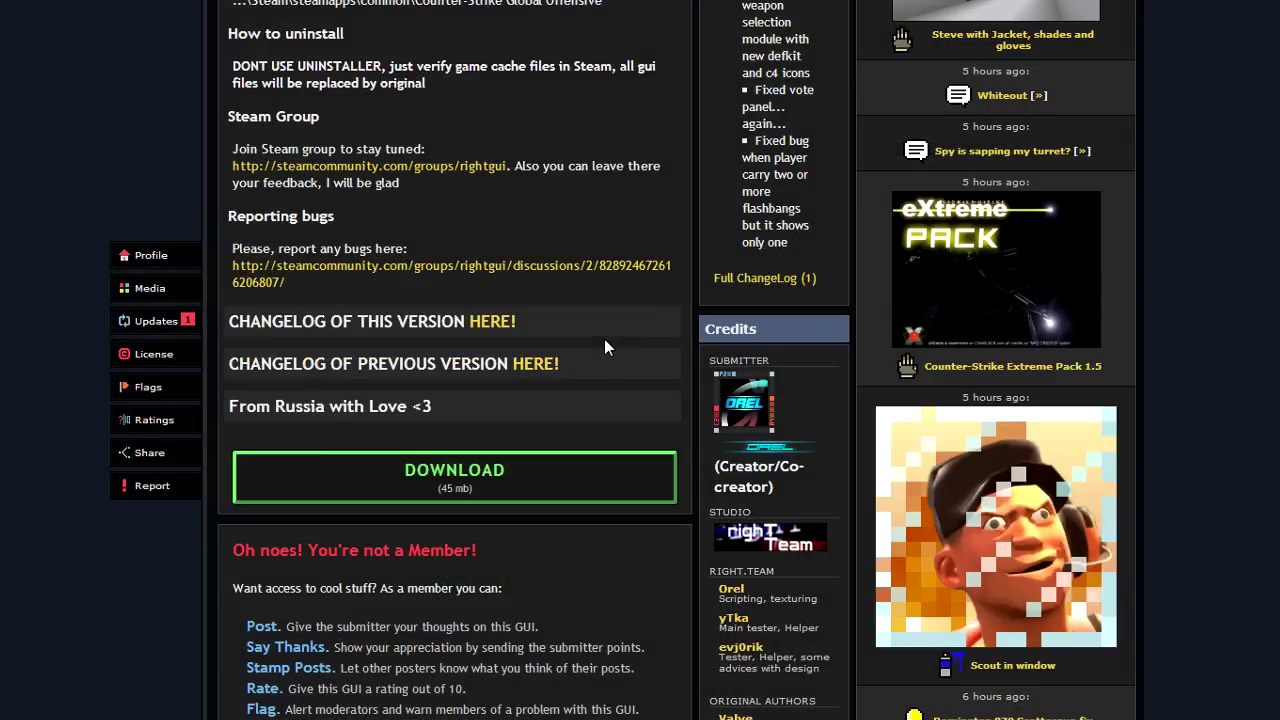
click(478, 486)
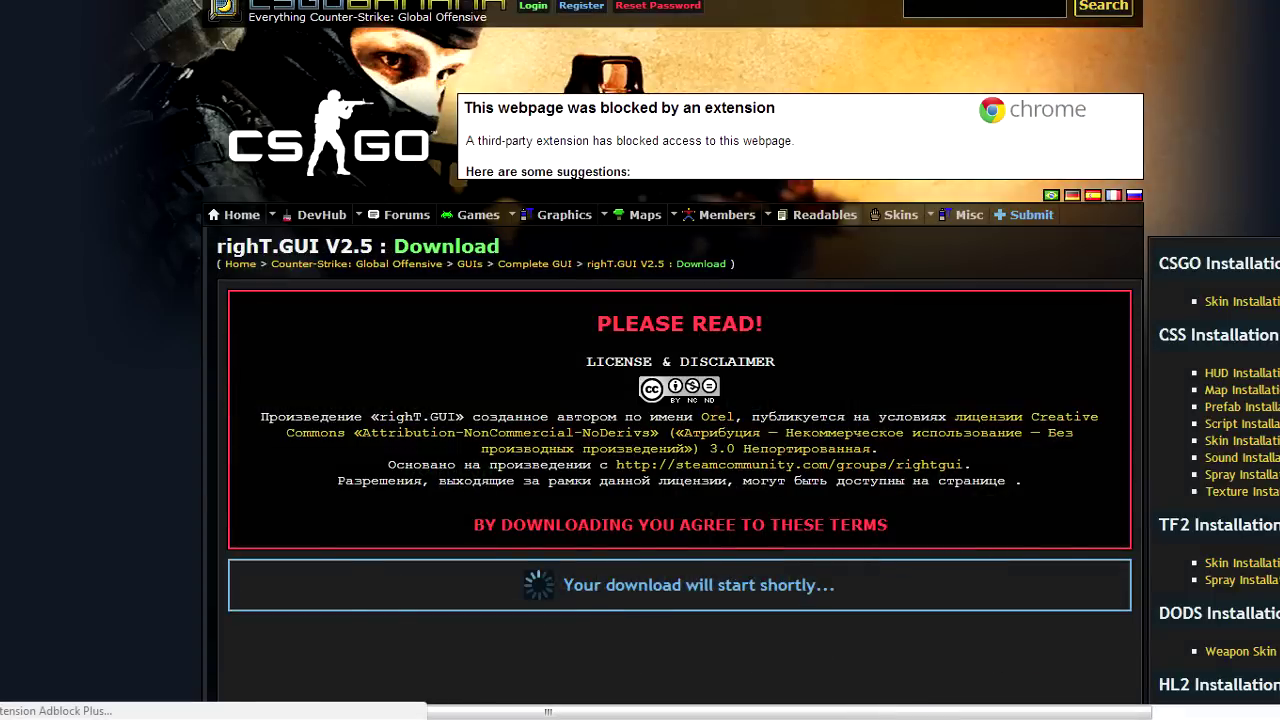
scroll(470, 423, down, 5)
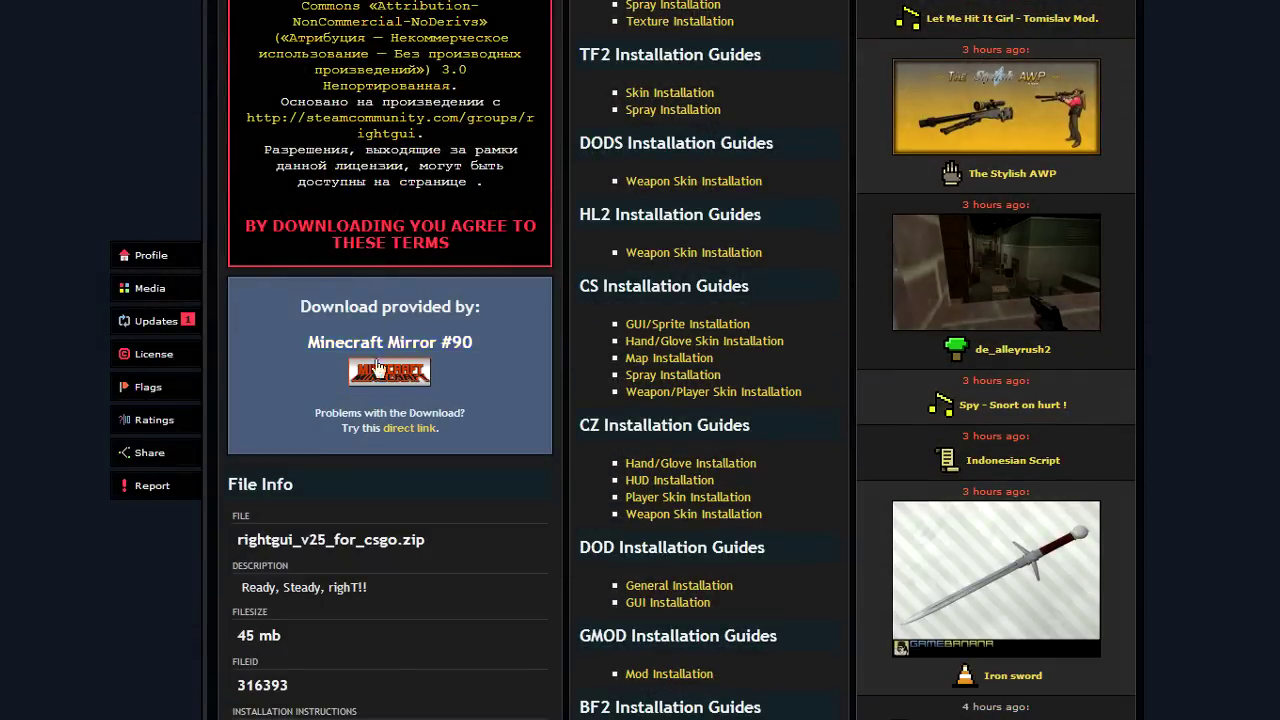
click(419, 430)
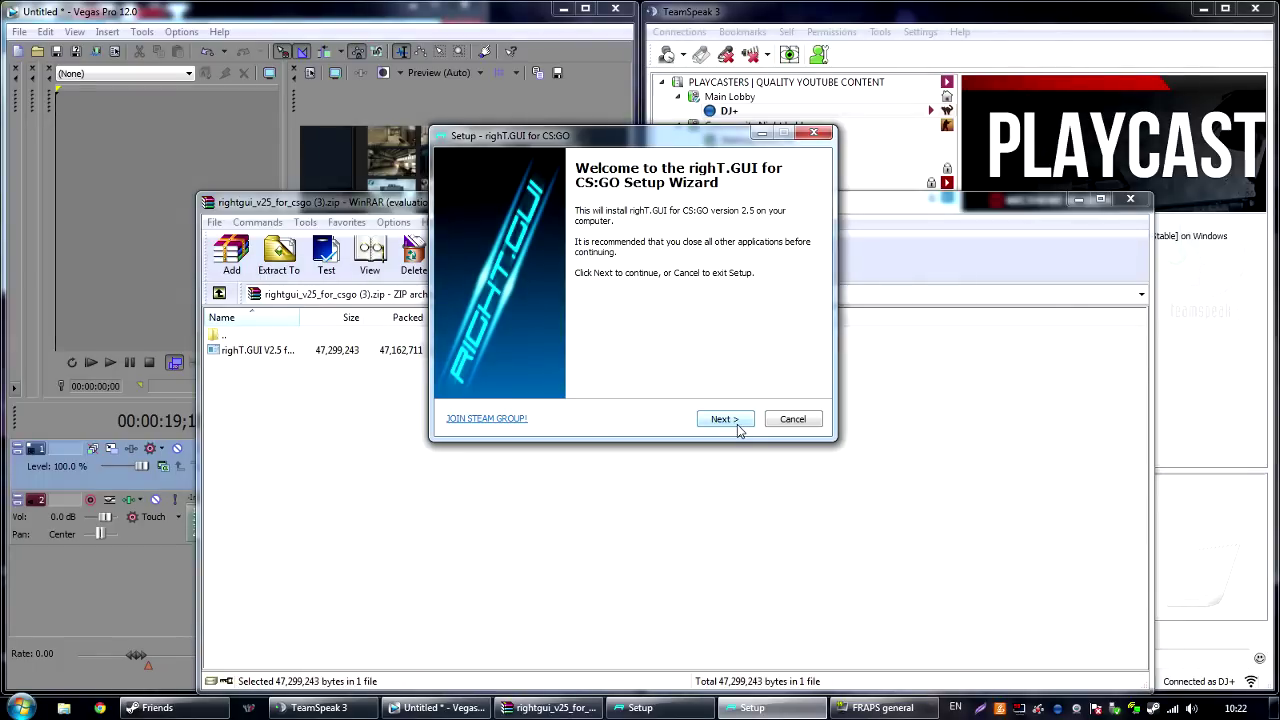
Step: Accept the licence agreement in the righT.GUI setup wizard and keep the Counter-Strike Global Offensive folder as the destination
click(724, 419)
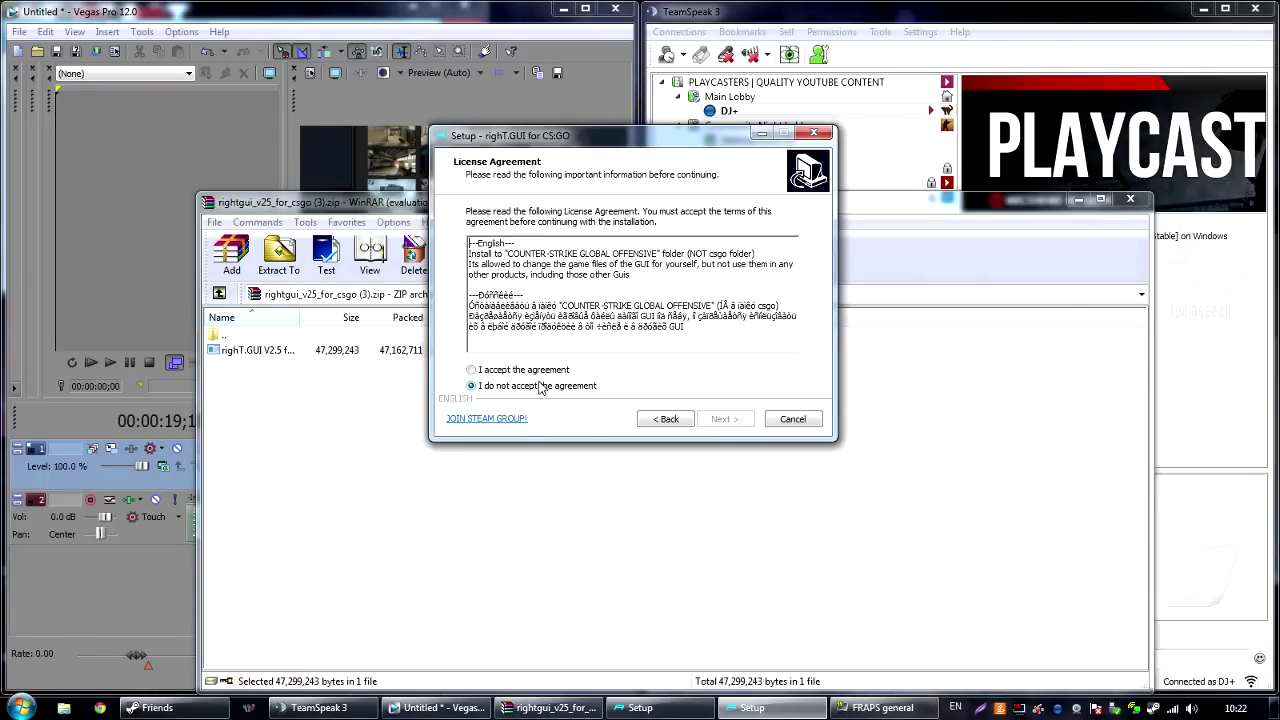
click(505, 370)
mouse_move(508, 253)
mouse_down()
mouse_move(714, 262)
mouse_move(508, 253)
mouse_up()
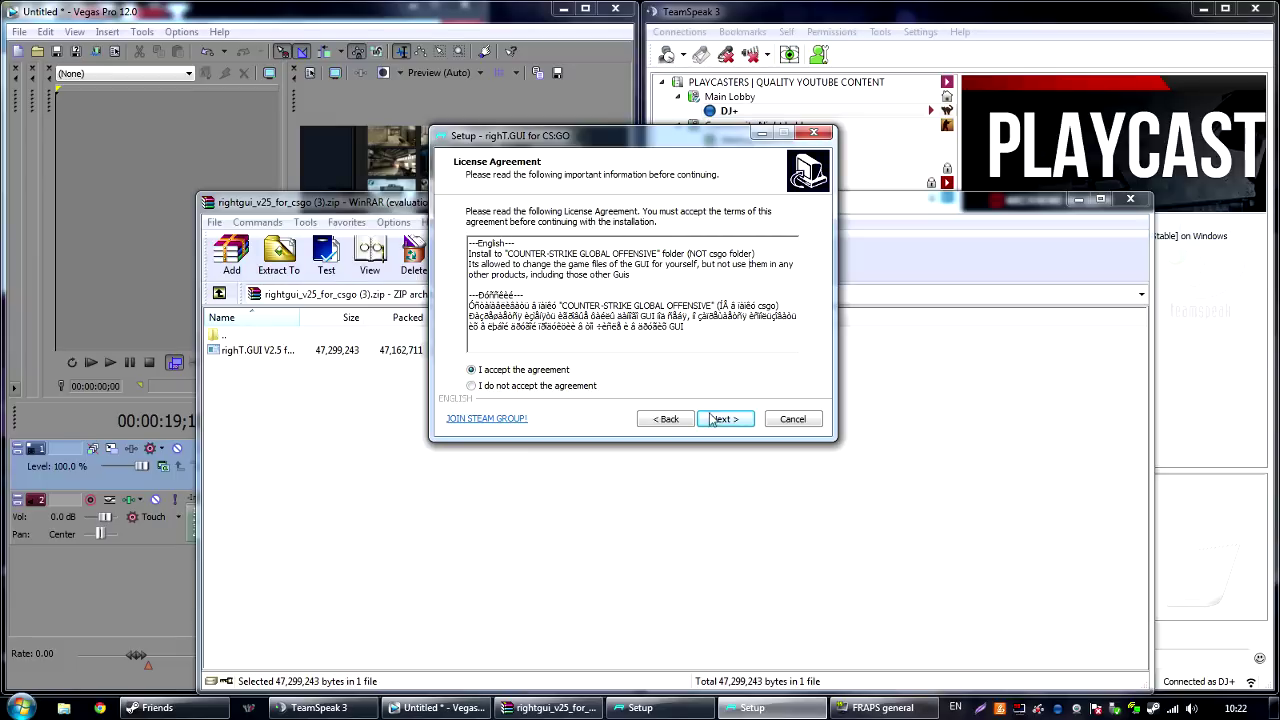
click(722, 419)
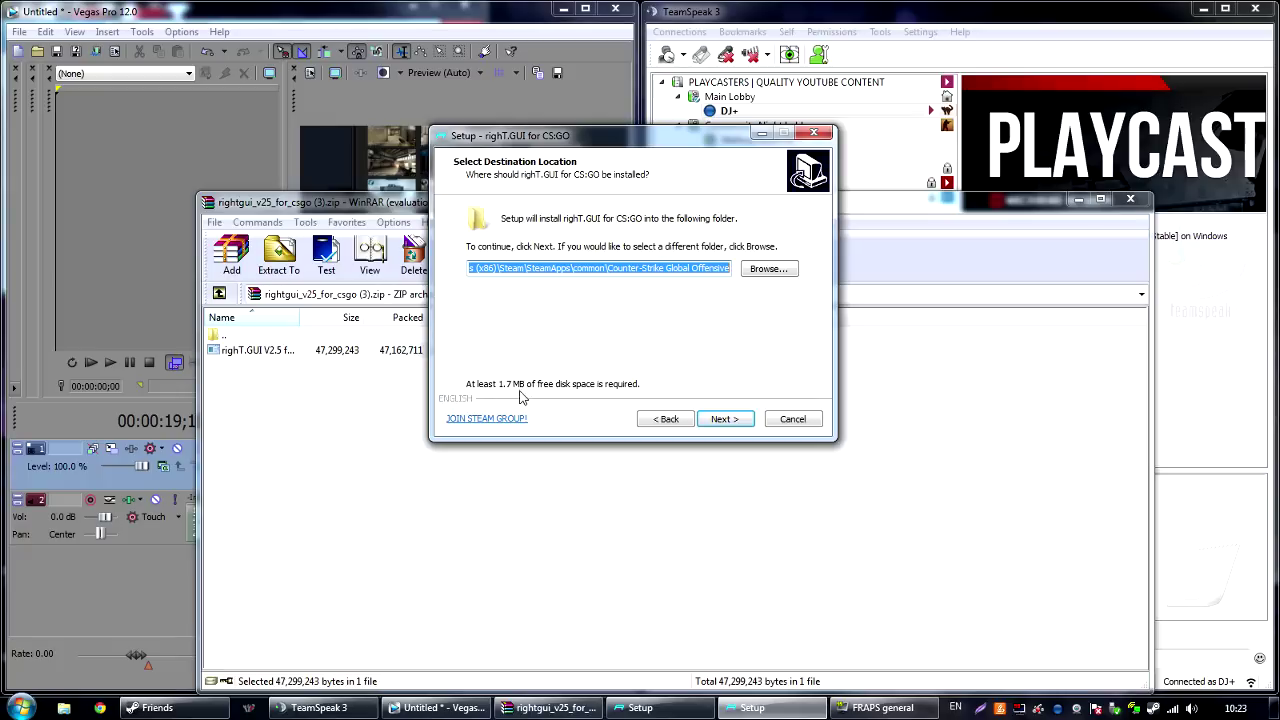
click(718, 419)
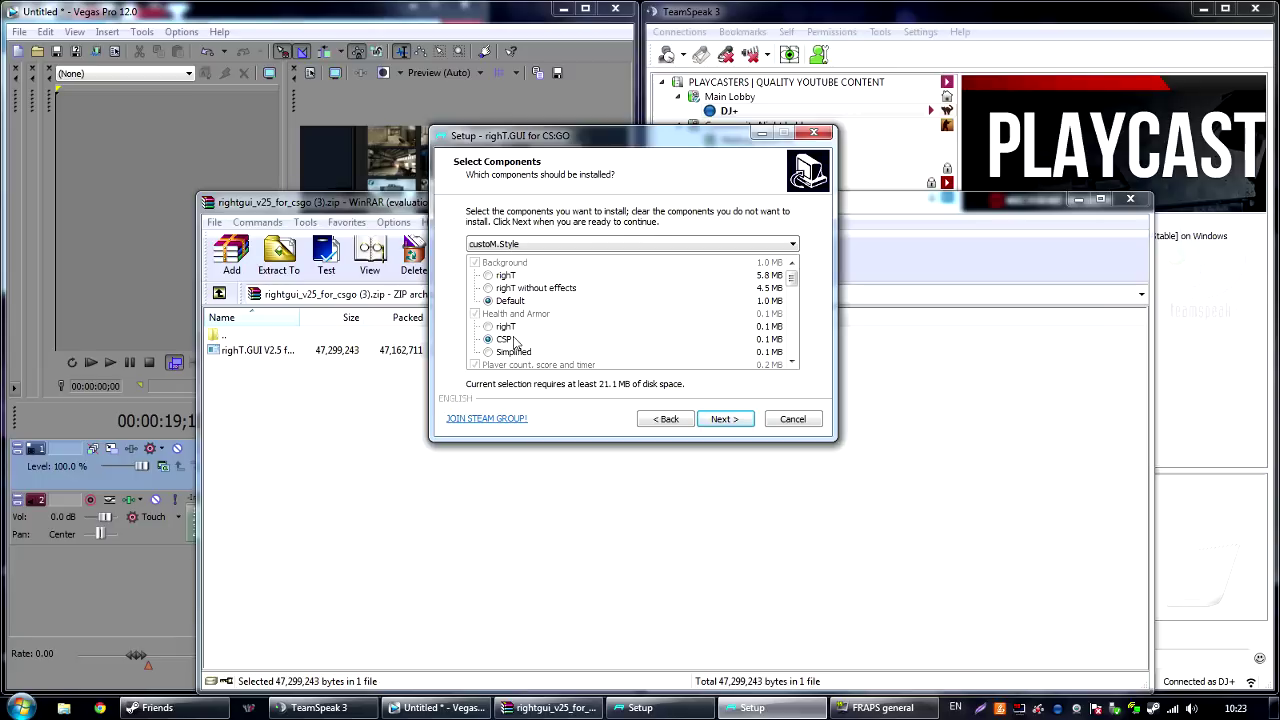
Step: Examine the custoM.Style component options, from player count and deathnotice through to the cursor and other GUI files
drag(791, 280, 795, 306)
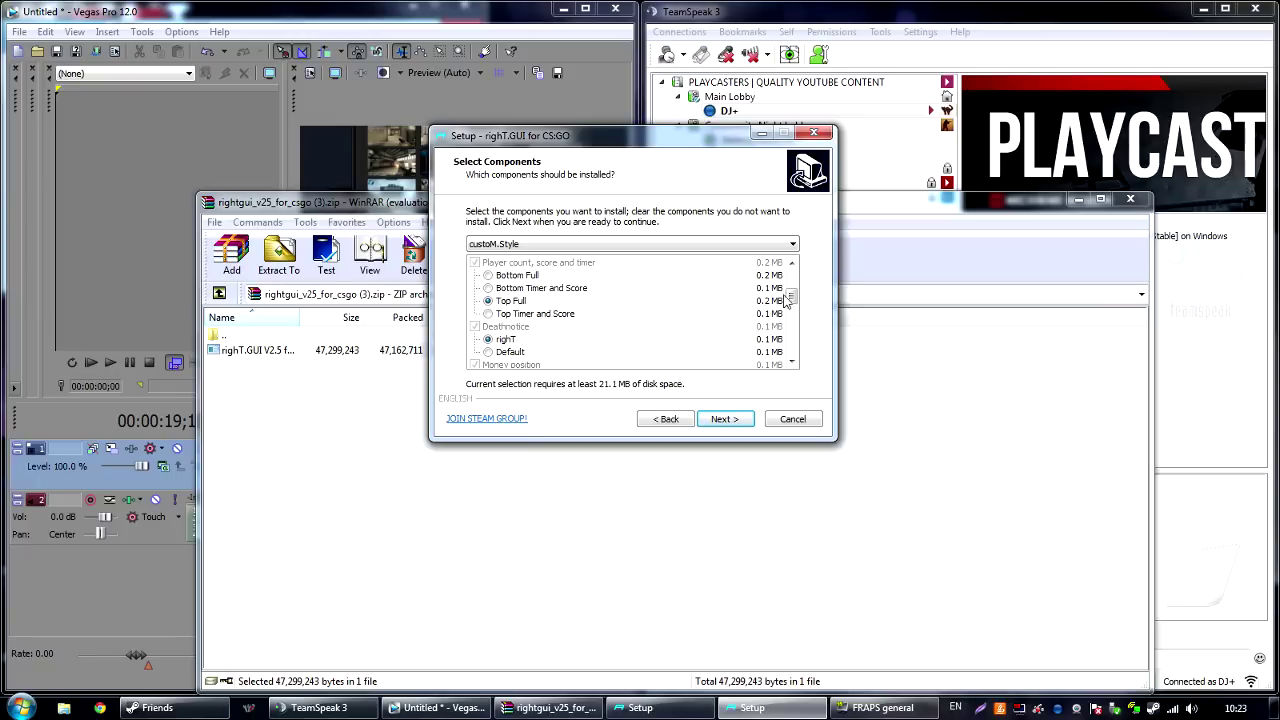
drag(788, 299, 792, 307)
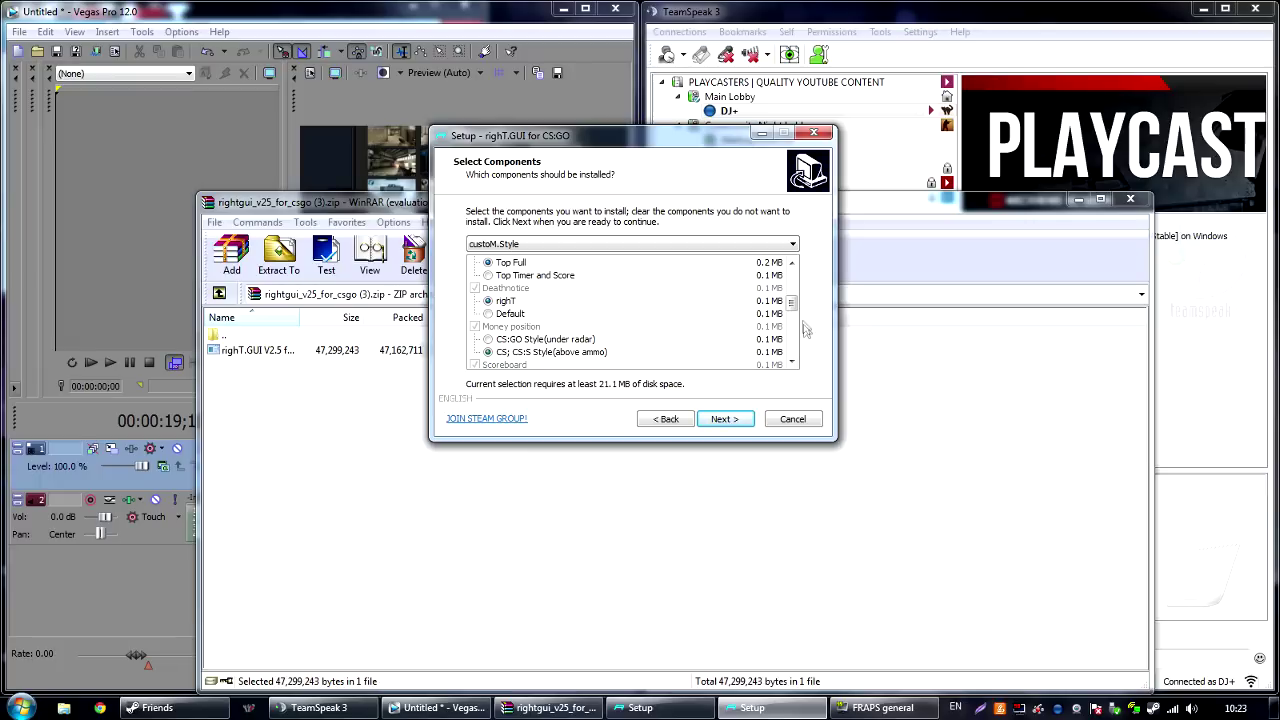
drag(797, 313, 806, 325)
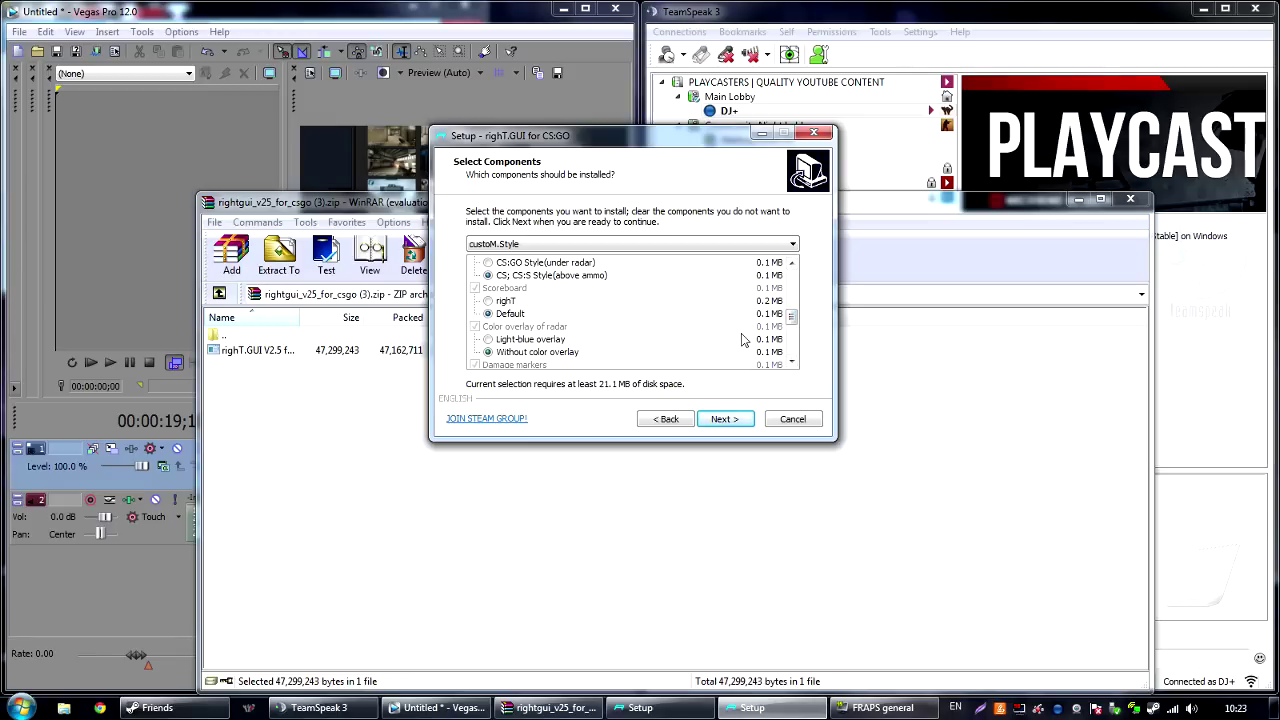
scroll(797, 330, down, 2)
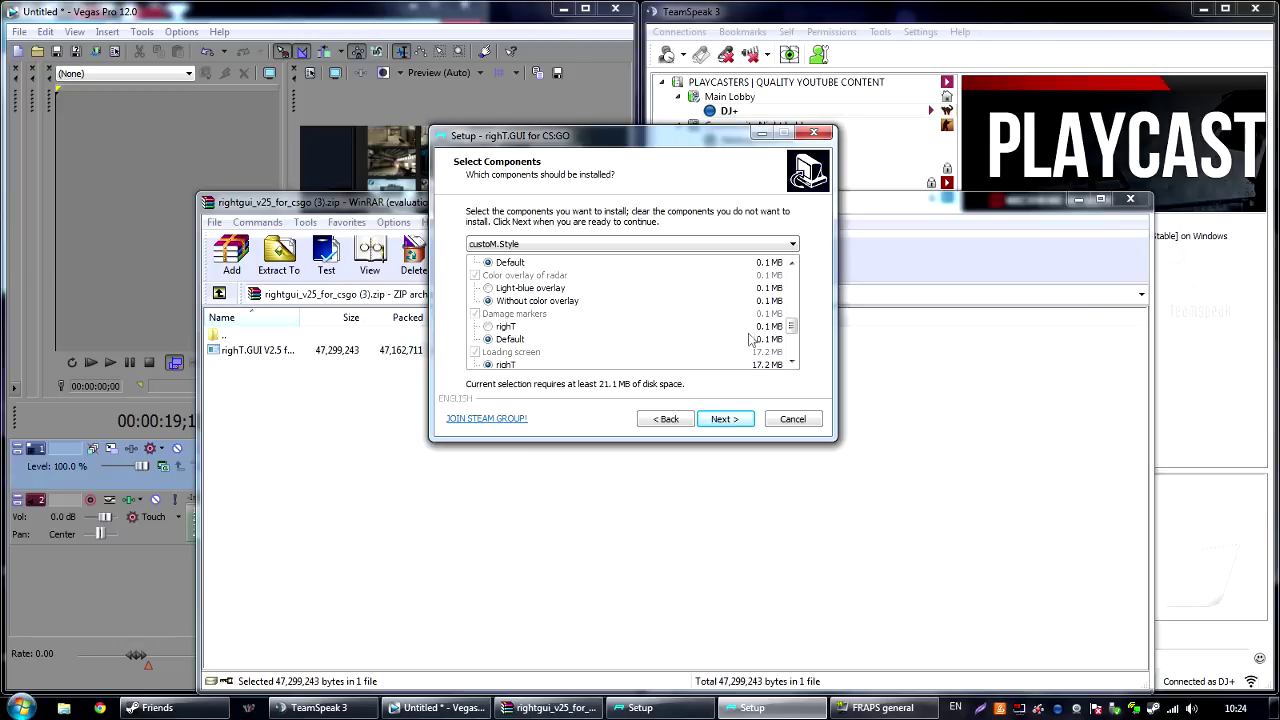
drag(791, 328, 795, 346)
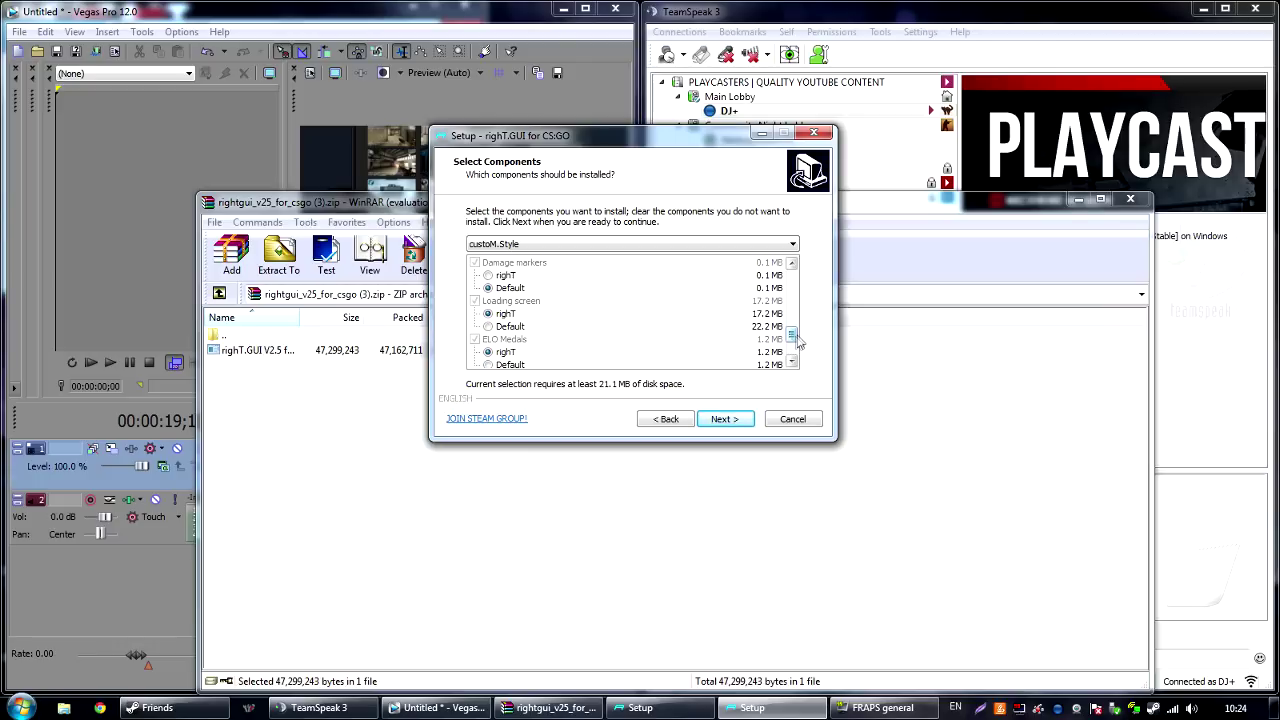
drag(797, 341, 797, 348)
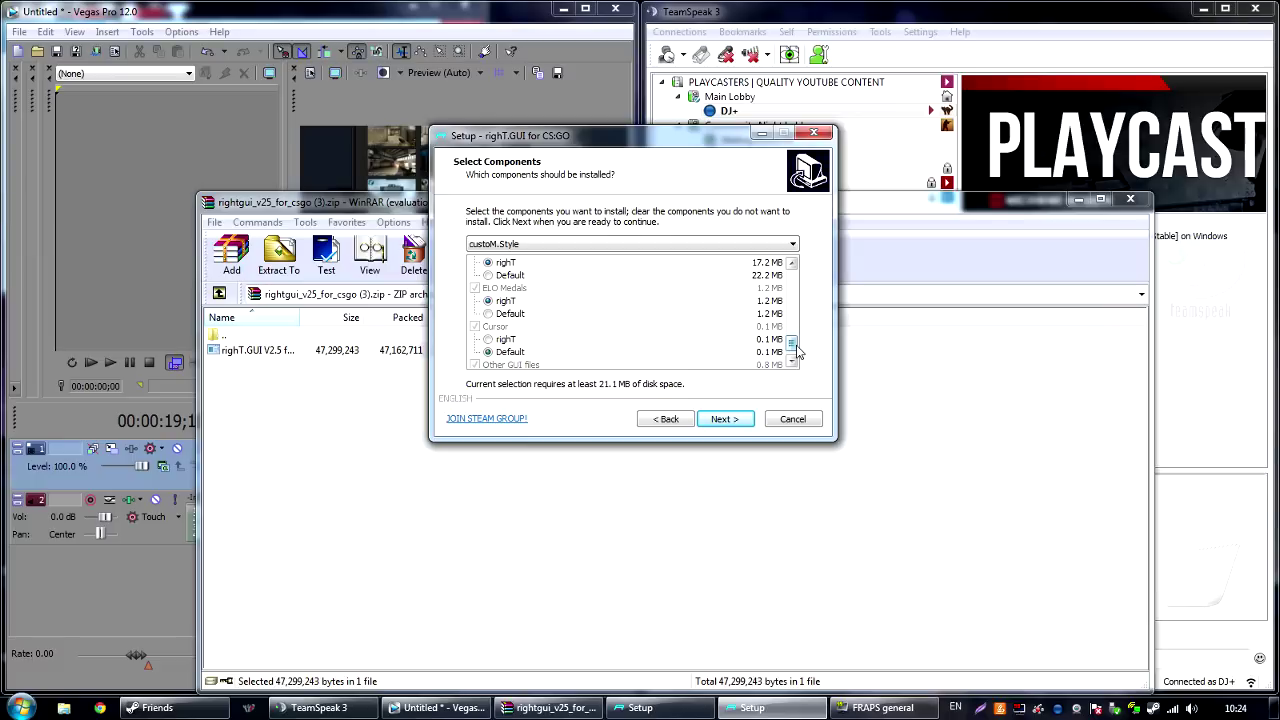
drag(797, 350, 796, 364)
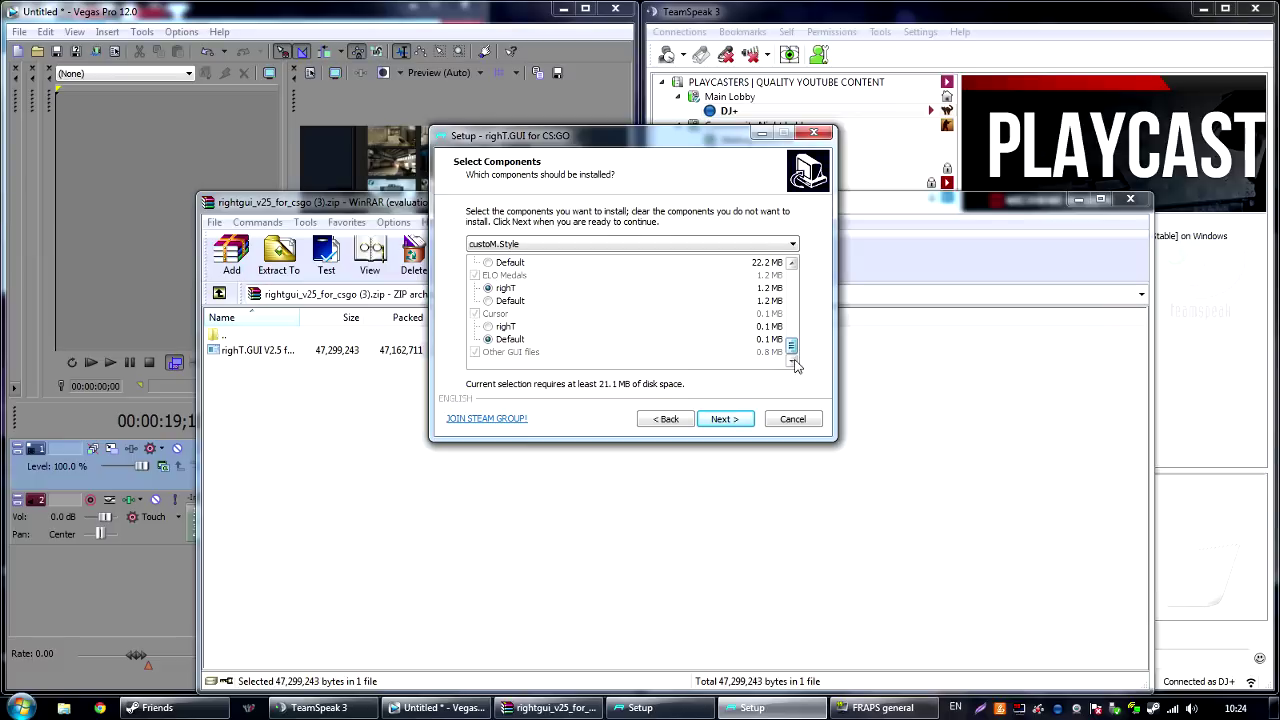
Step: Install righT.GUI with the preset custoM.Style components and continue past the information page
click(705, 420)
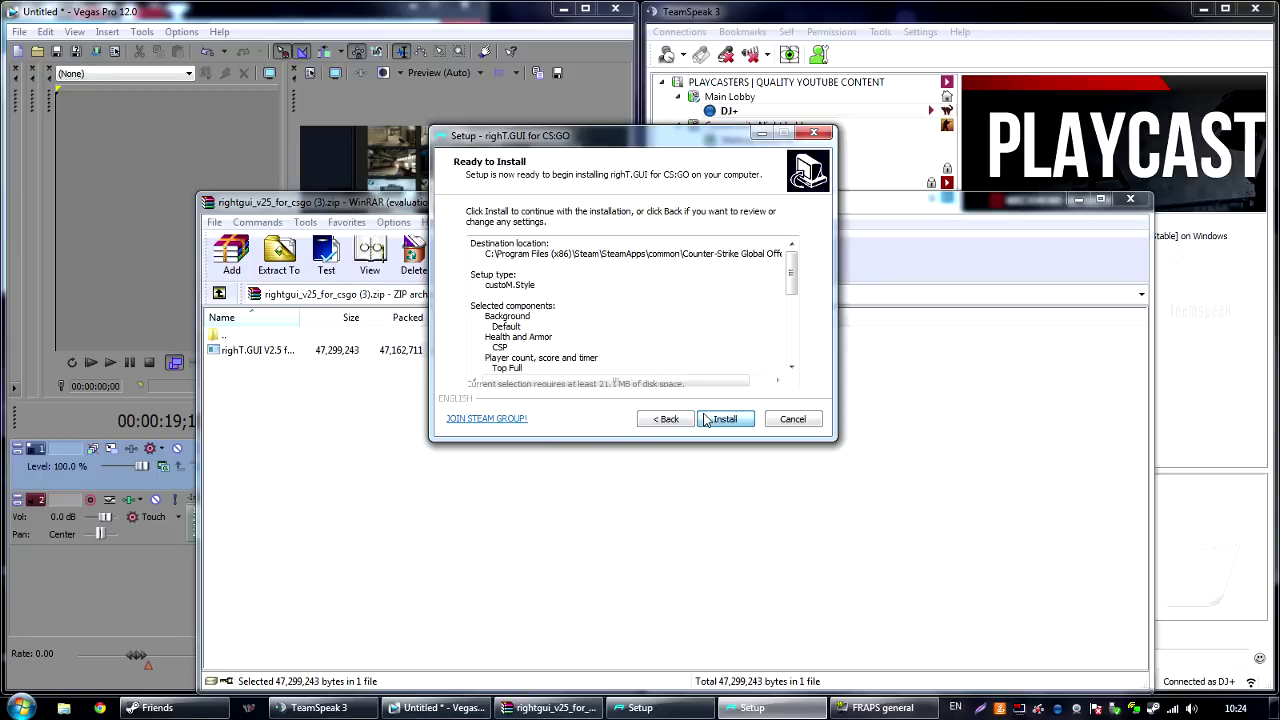
click(716, 419)
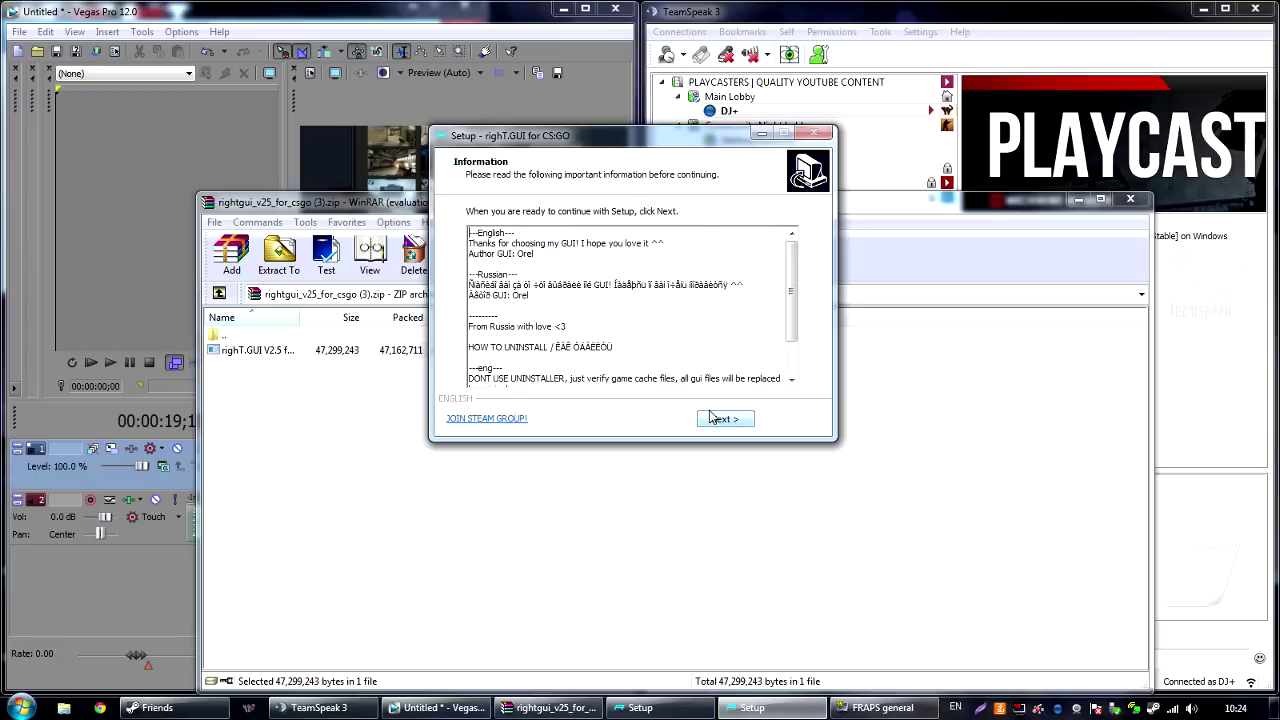
click(718, 419)
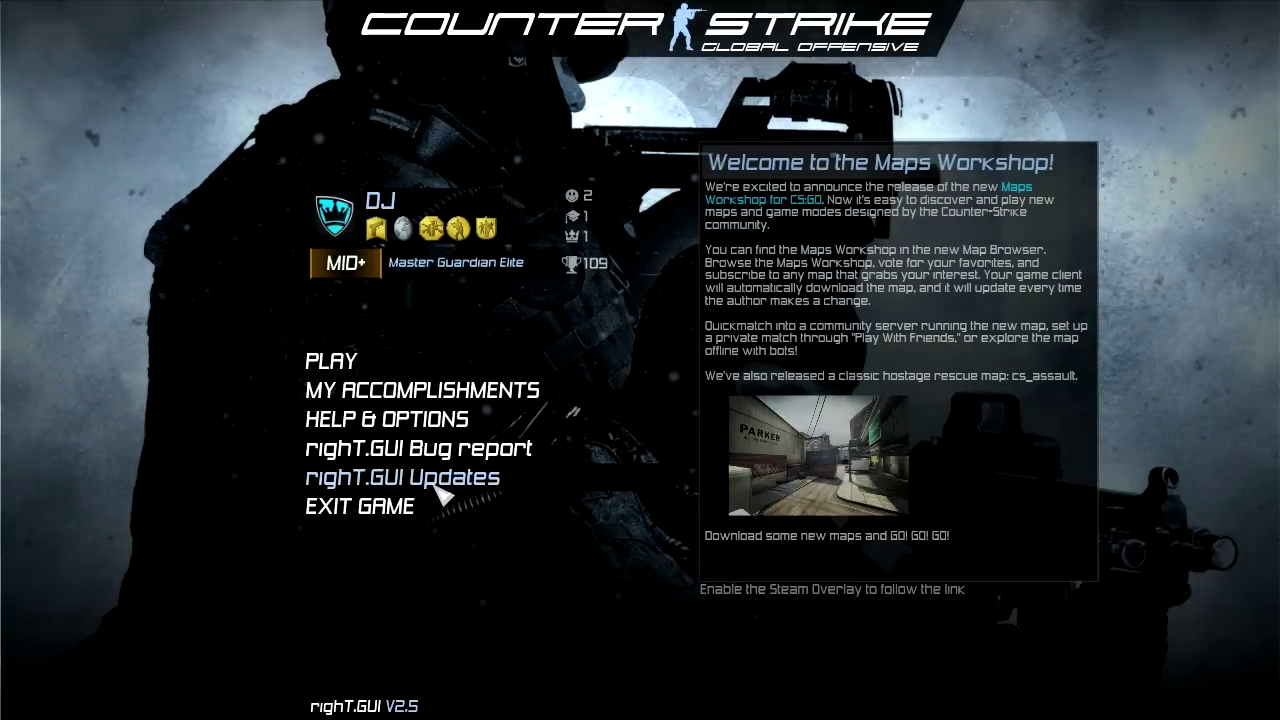
Step: Switch to Counter-Strike: Global Offensive, look through the Help & Options menu, and return to the main menu
mouse_move(361, 258)
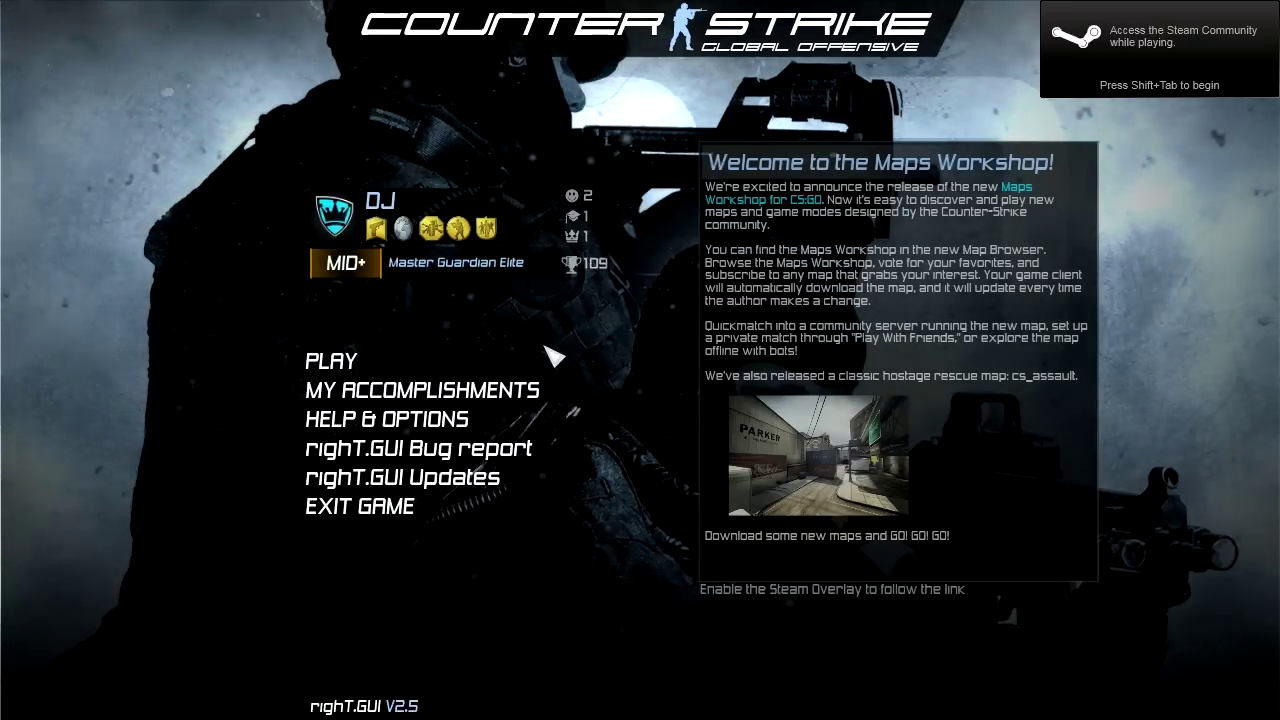
click(415, 424)
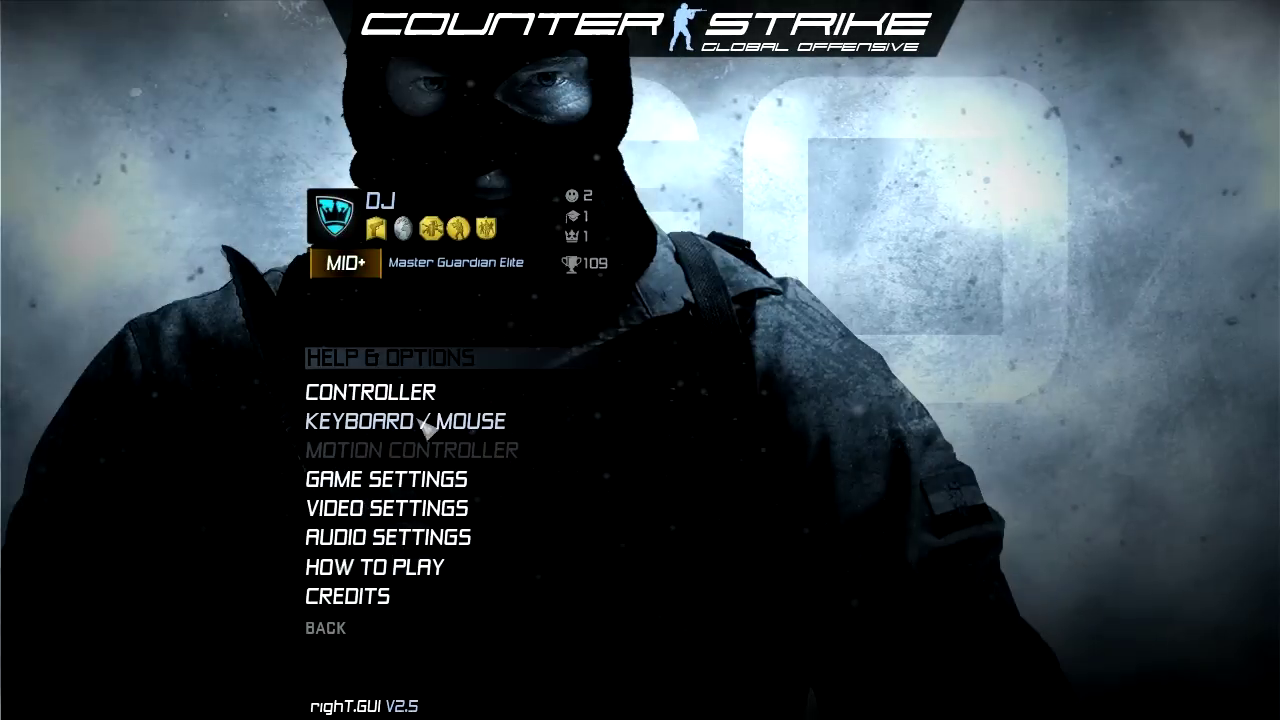
click(340, 630)
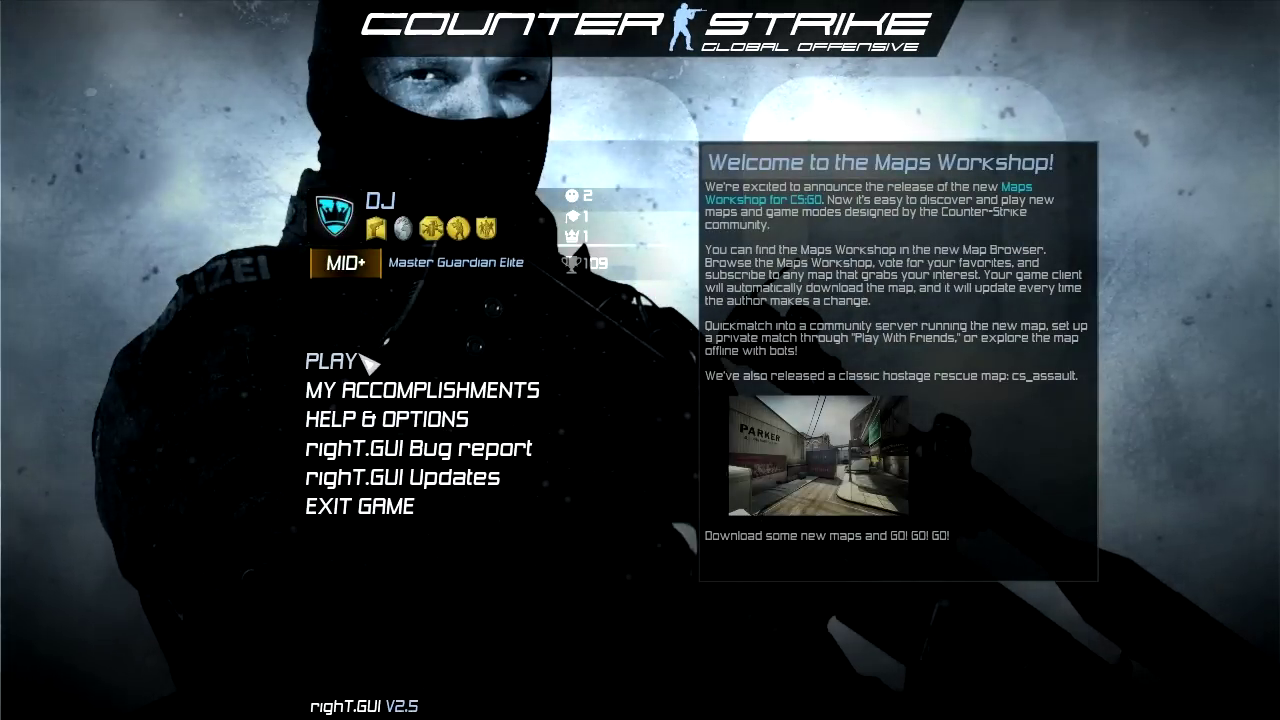
Step: Start an offline Classic Competitive match with bots and join the Counter-Terrorists
click(360, 364)
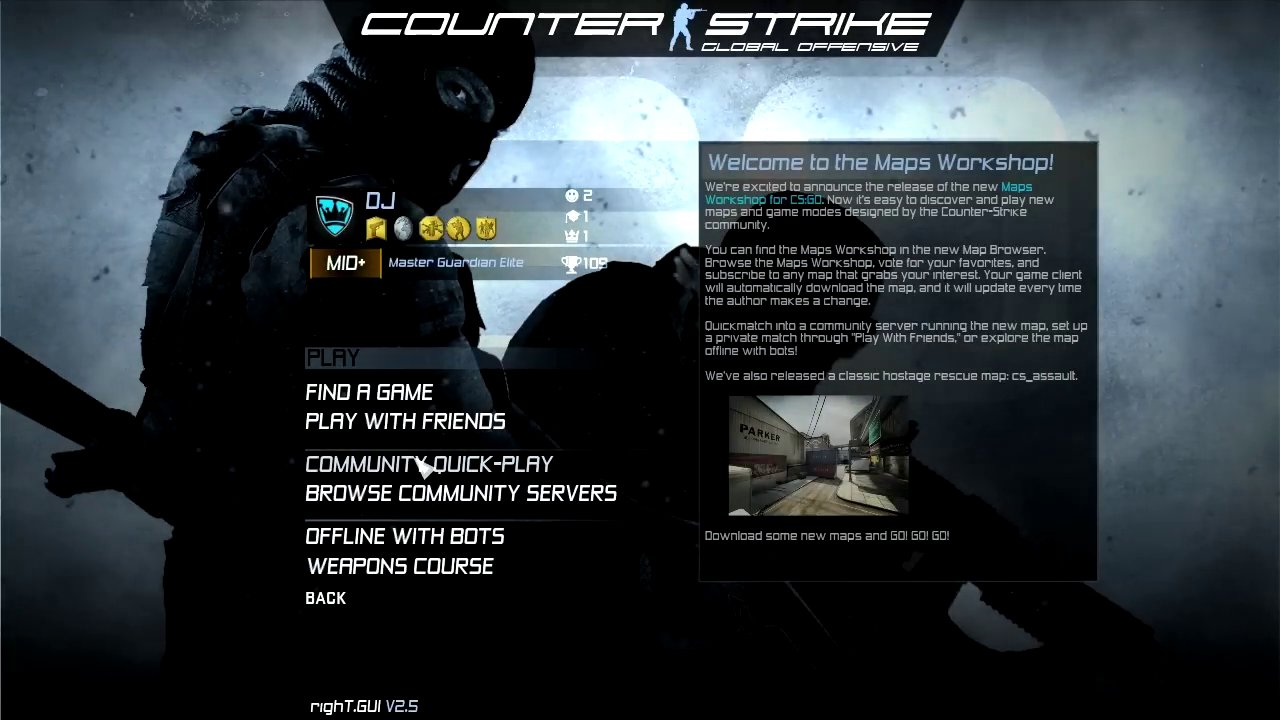
click(410, 540)
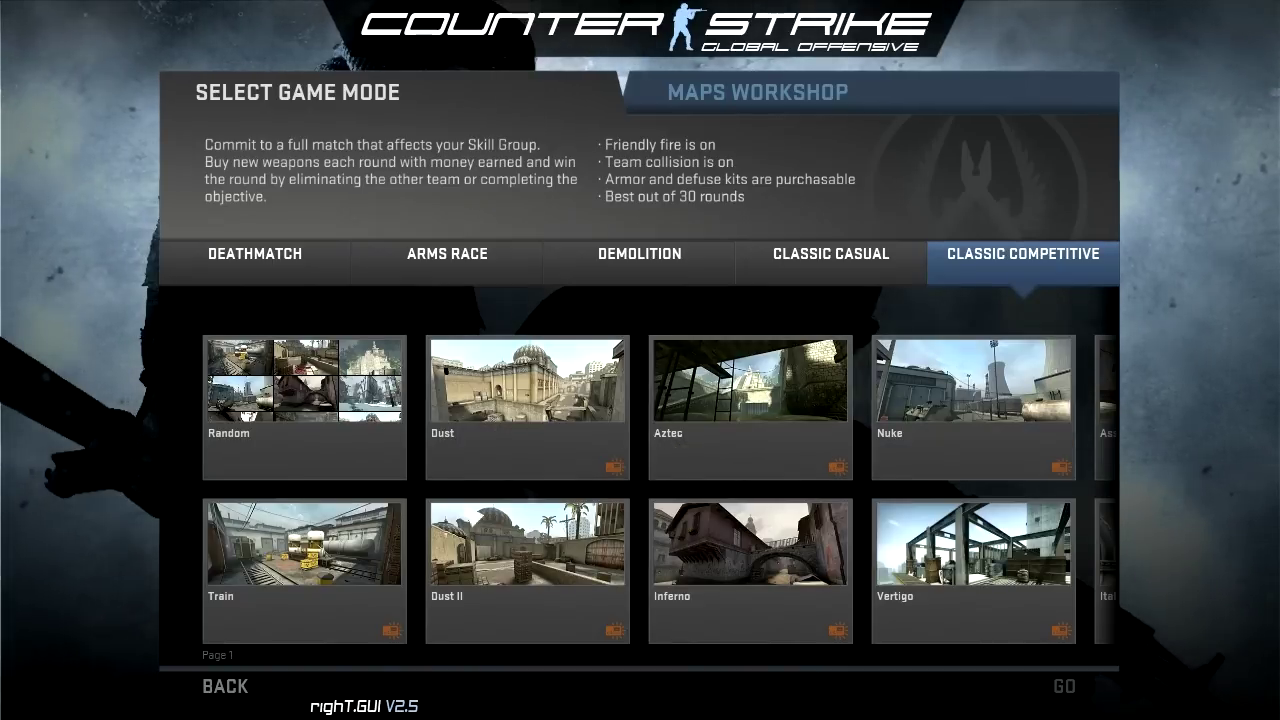
click(1064, 686)
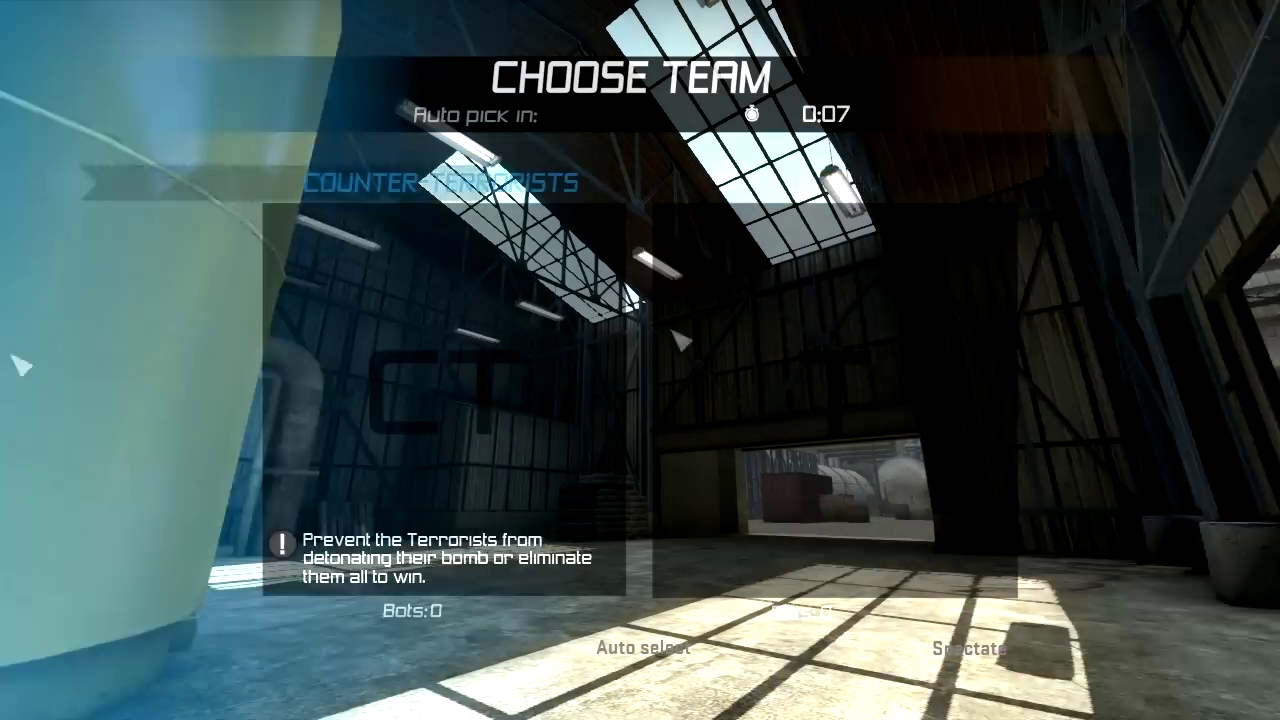
click(432, 352)
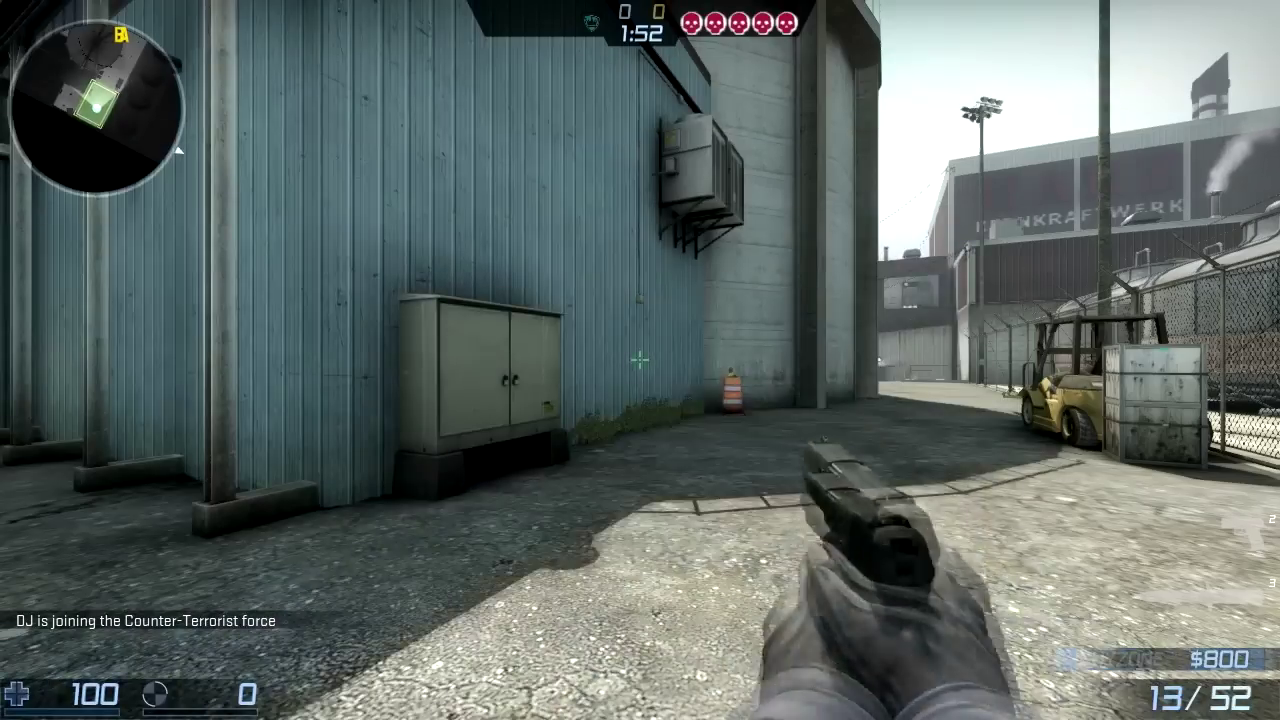
Step: Buy the Five-SeveN pistol, and walk from the buy zone into the building with the painted A and B wall markings
key(b)
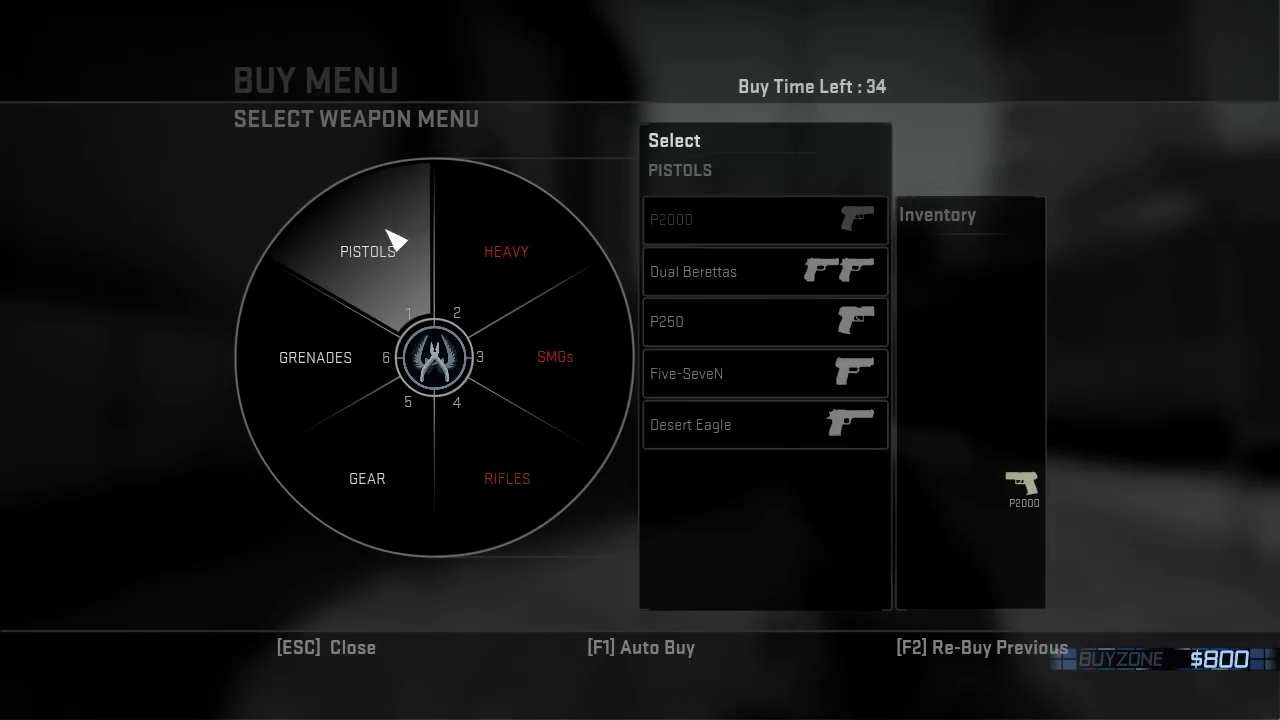
key(Escape)
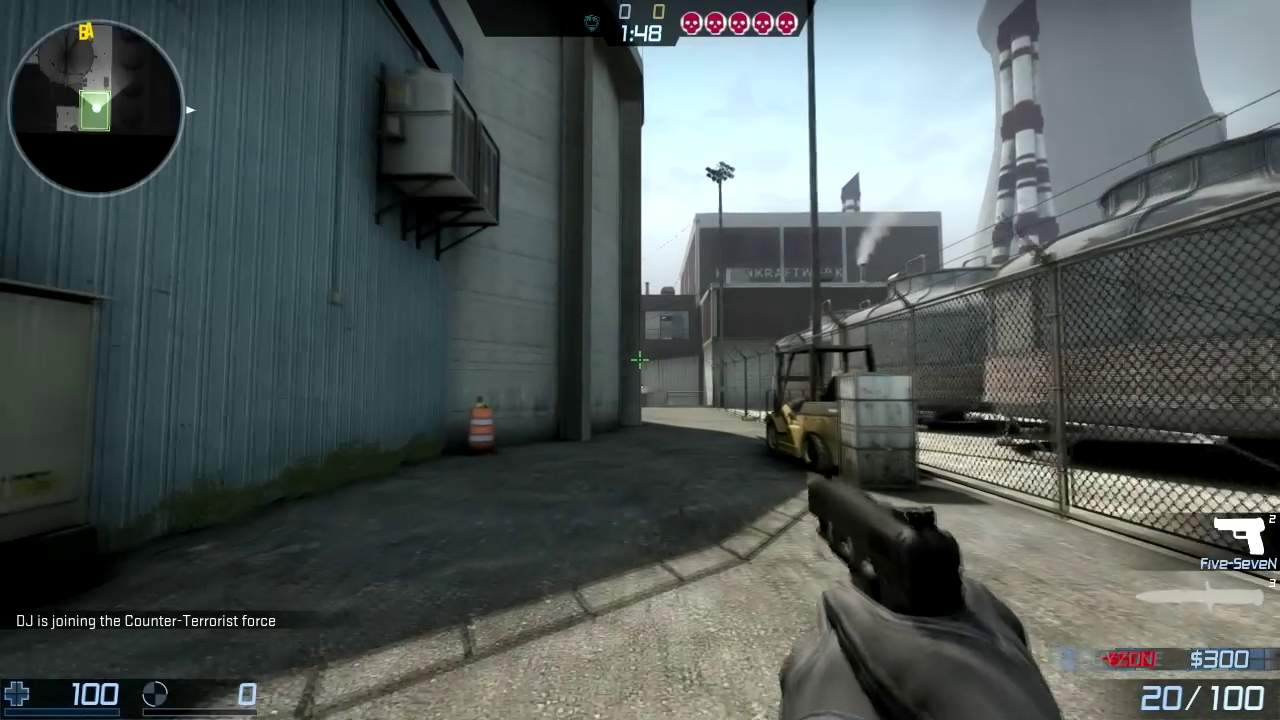
key(s)
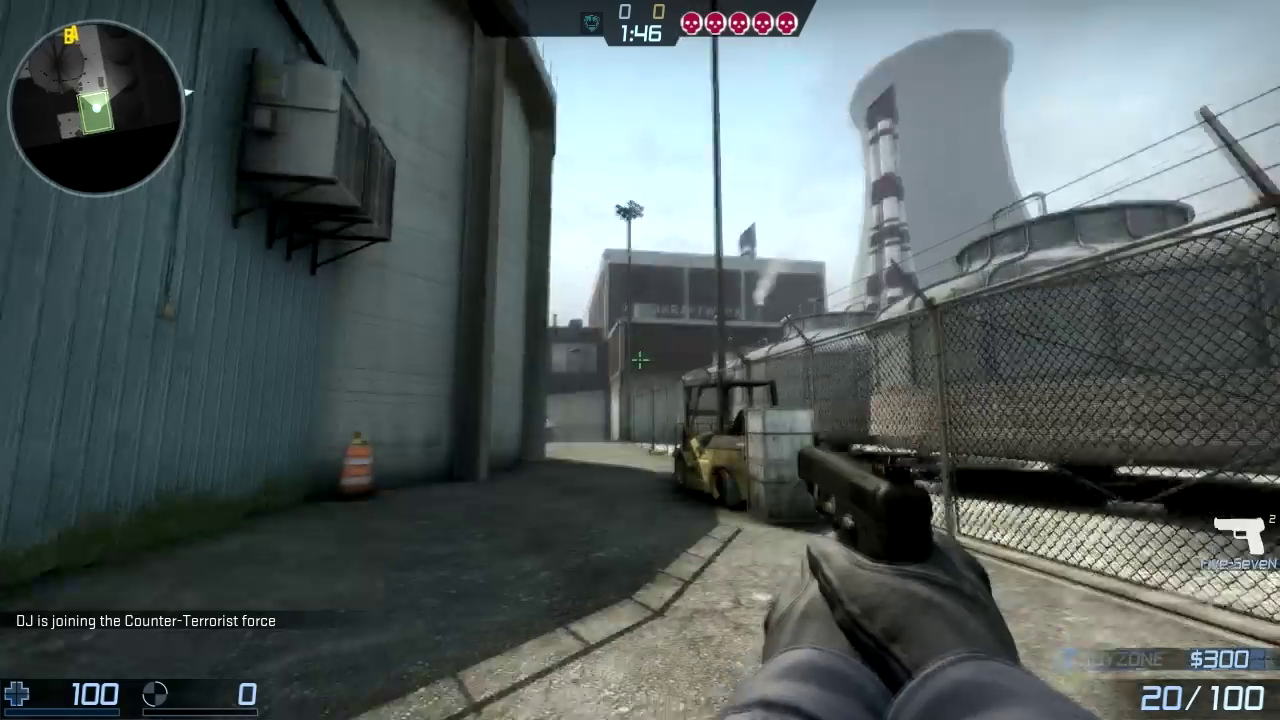
key(w)
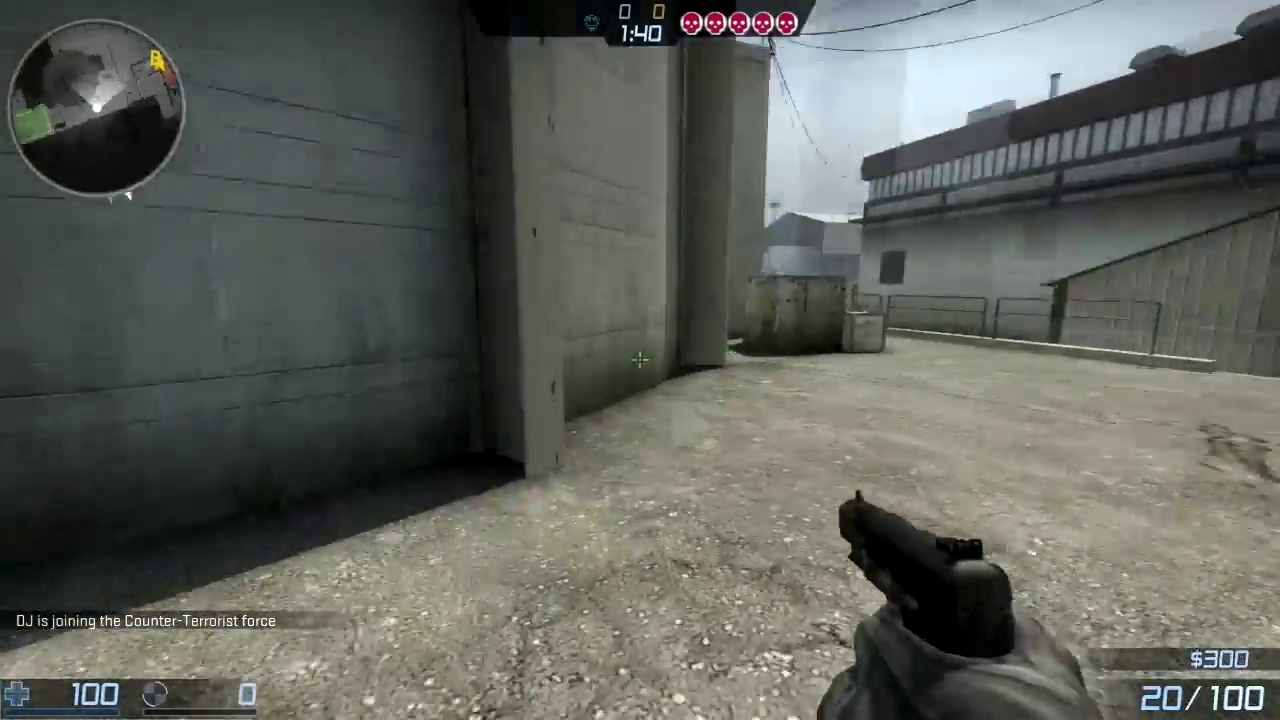
key(w)
key(w)
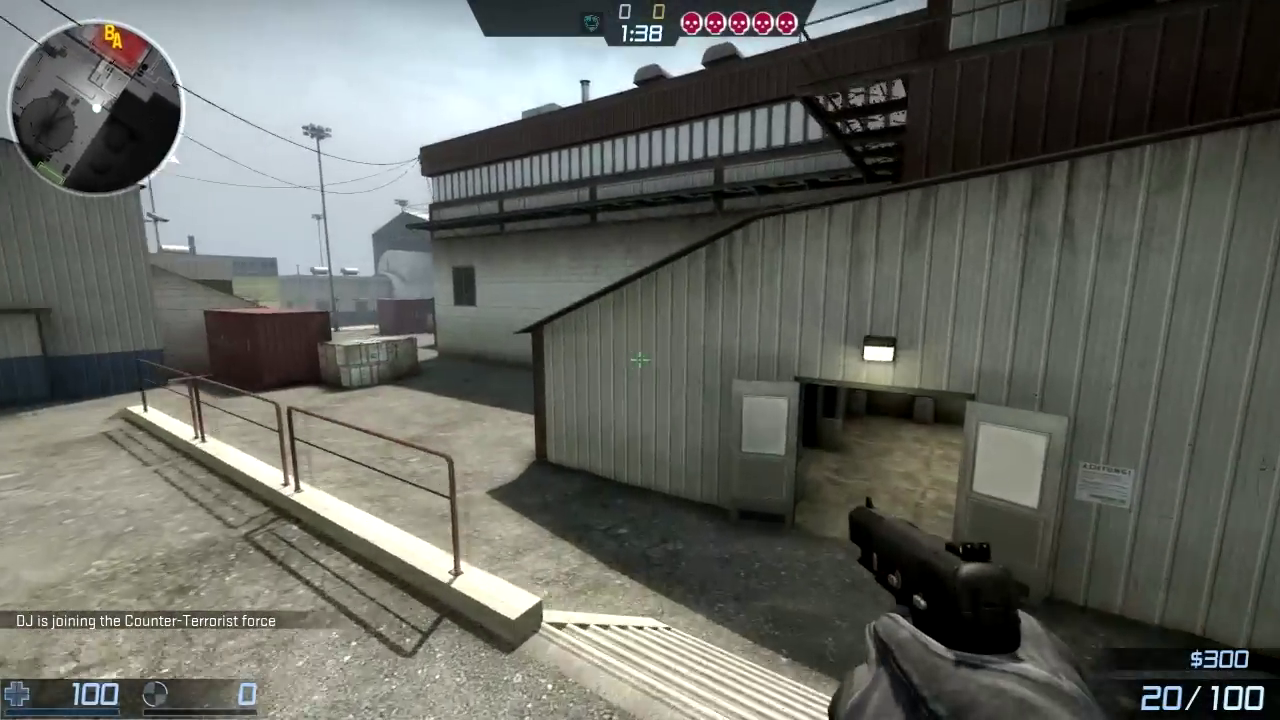
key(w)
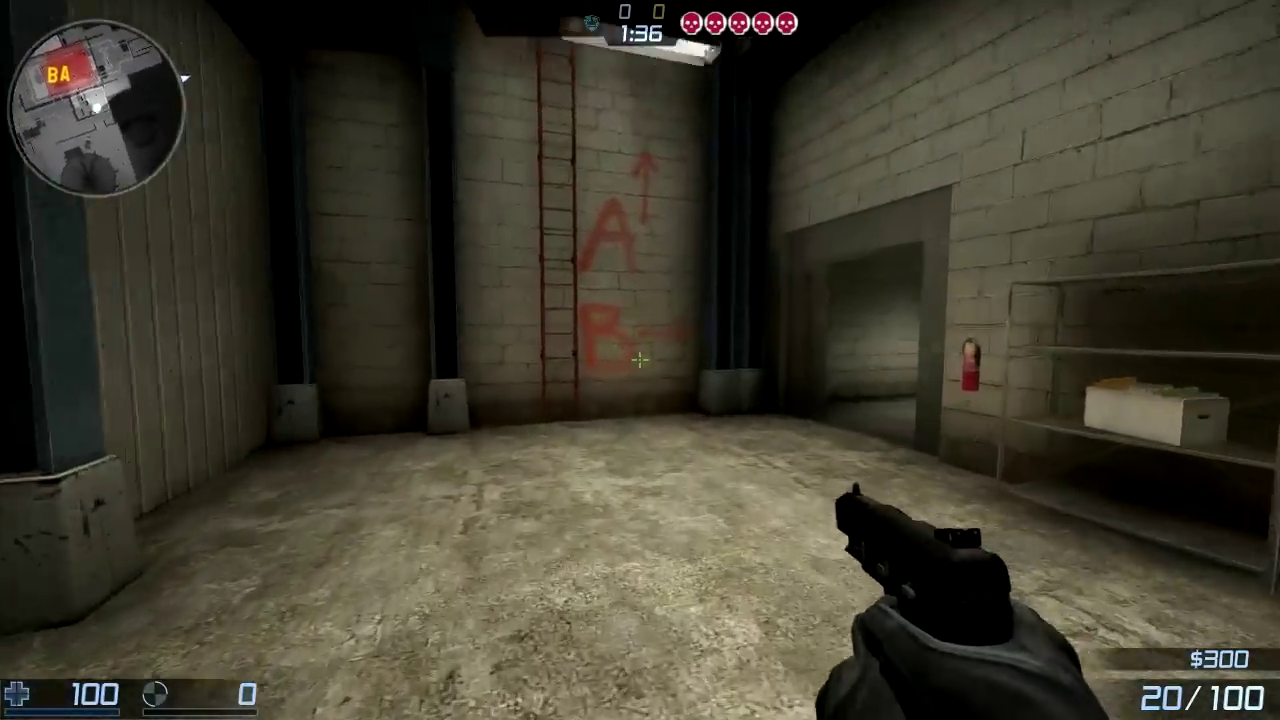
Step: Walk past the yellow crane warning sign and through the warehouse hall to the doorway beside the painted B arrow
key(w)
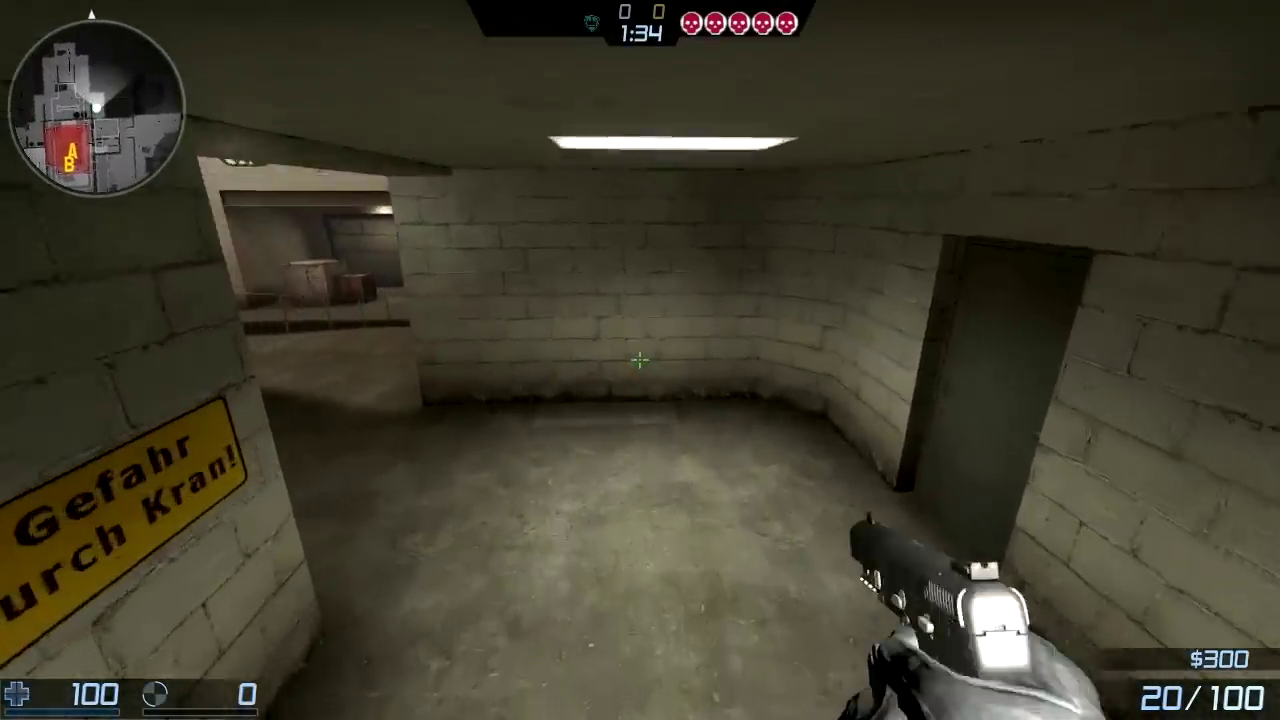
key(w)
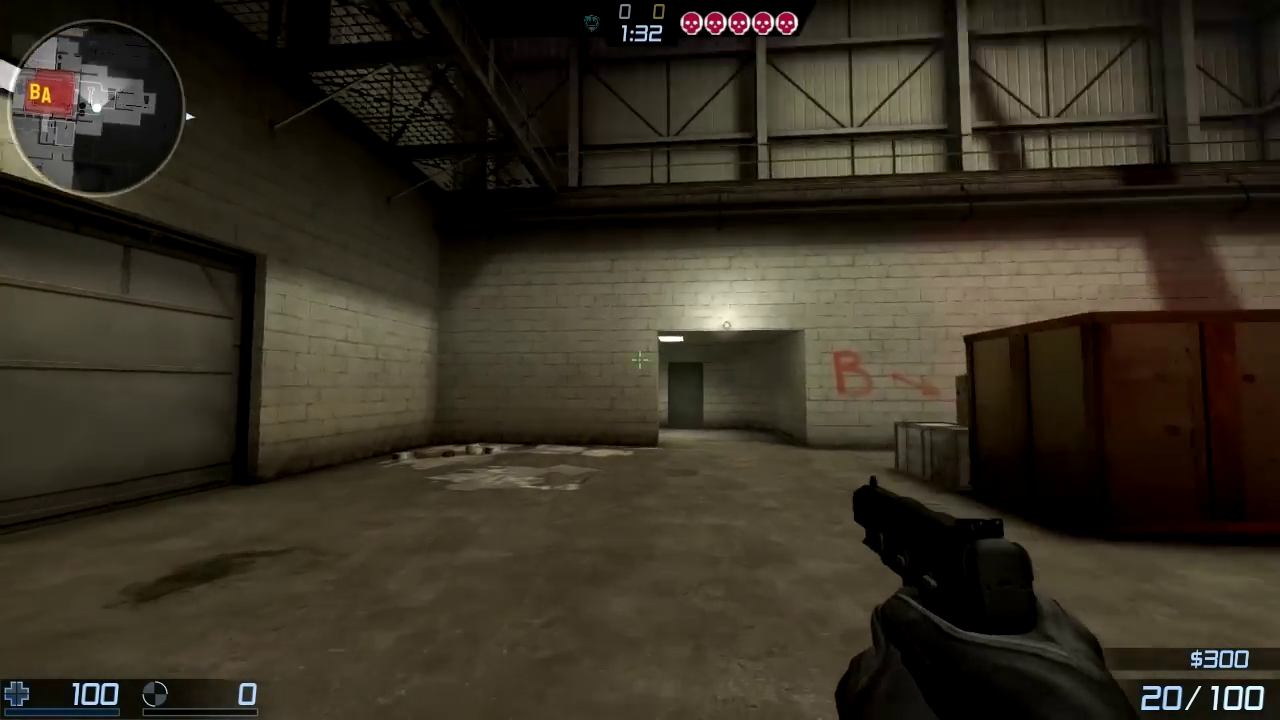
key(w)
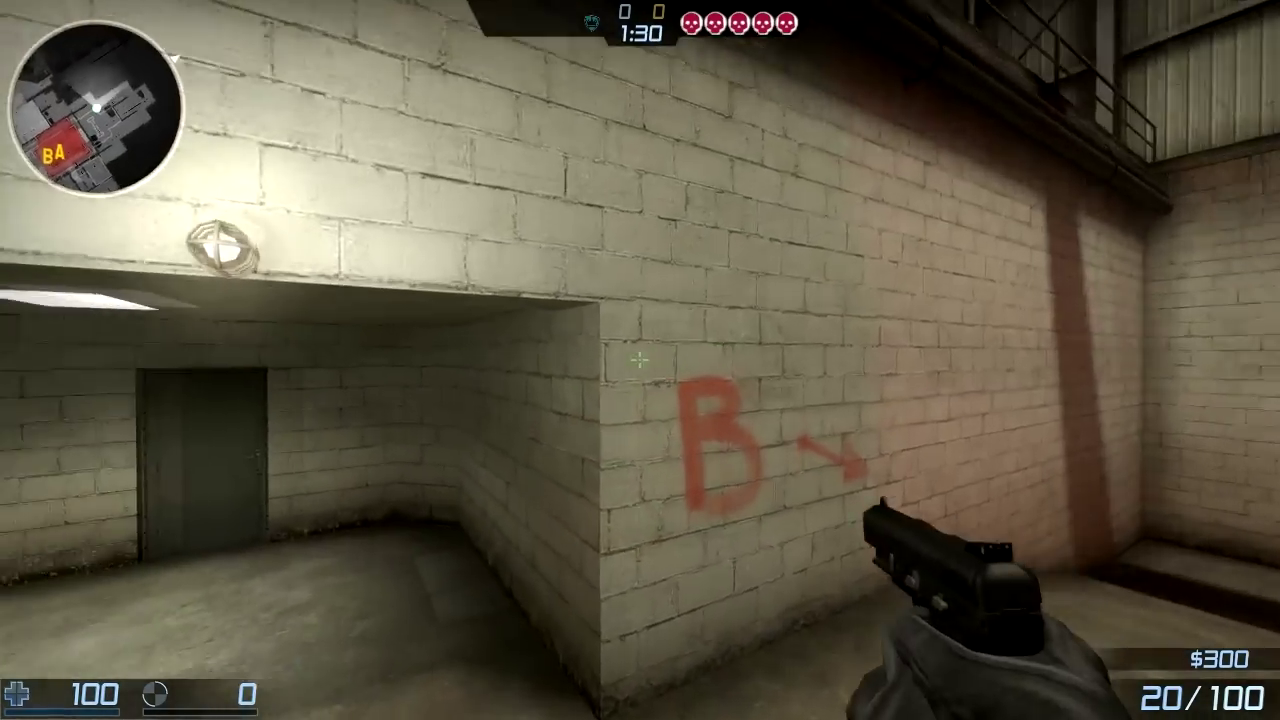
Step: Check the match scoreboard, and walk on through the control room into the hall with the large white containers
key(Tab)
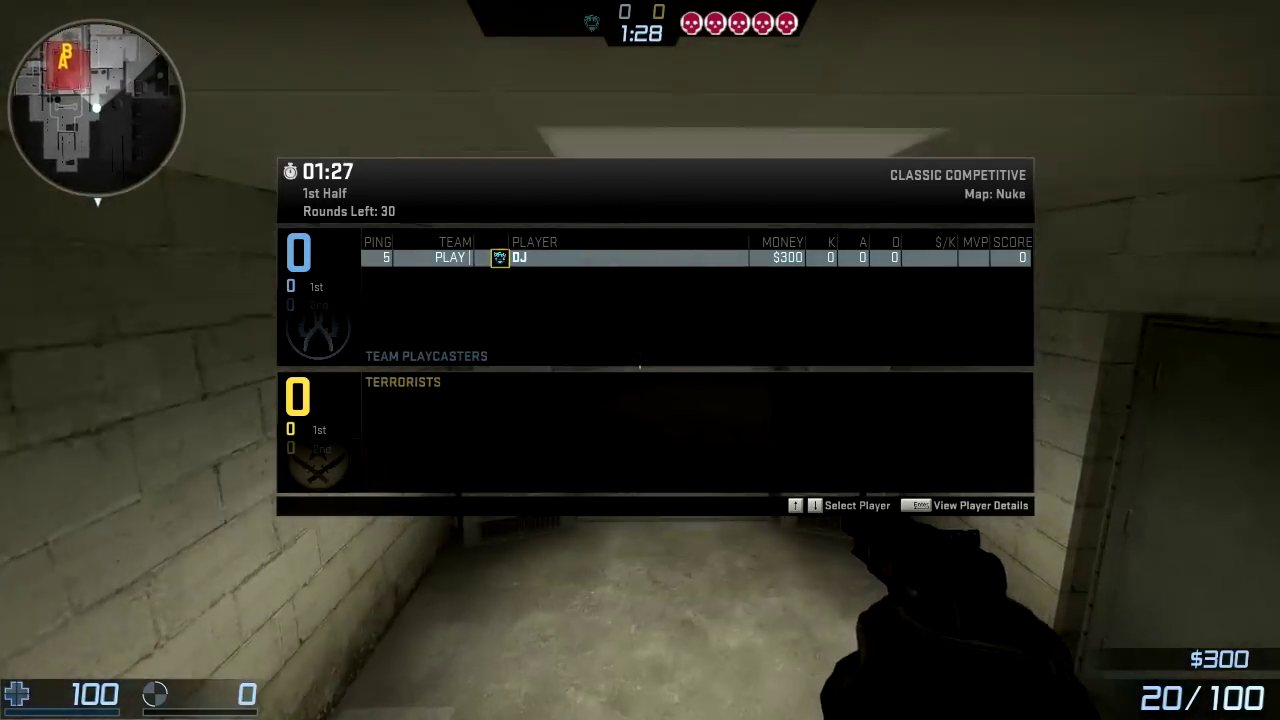
key(w)
key(w)
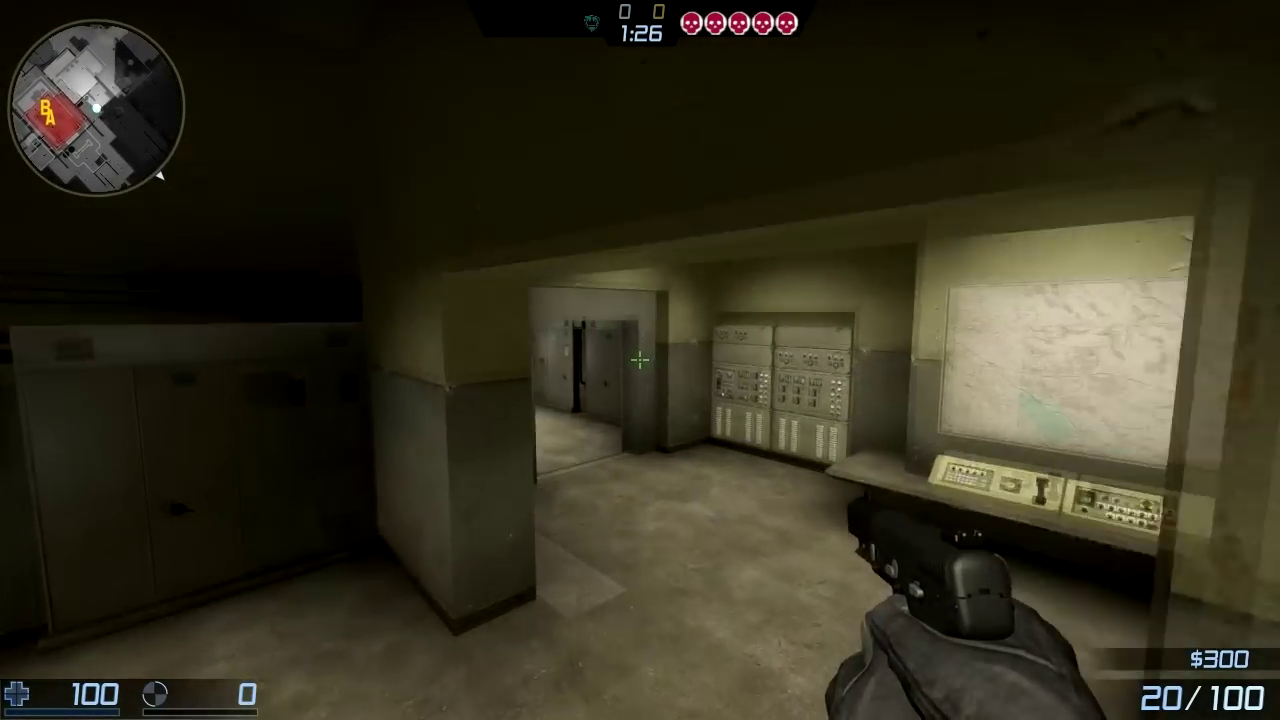
key(w)
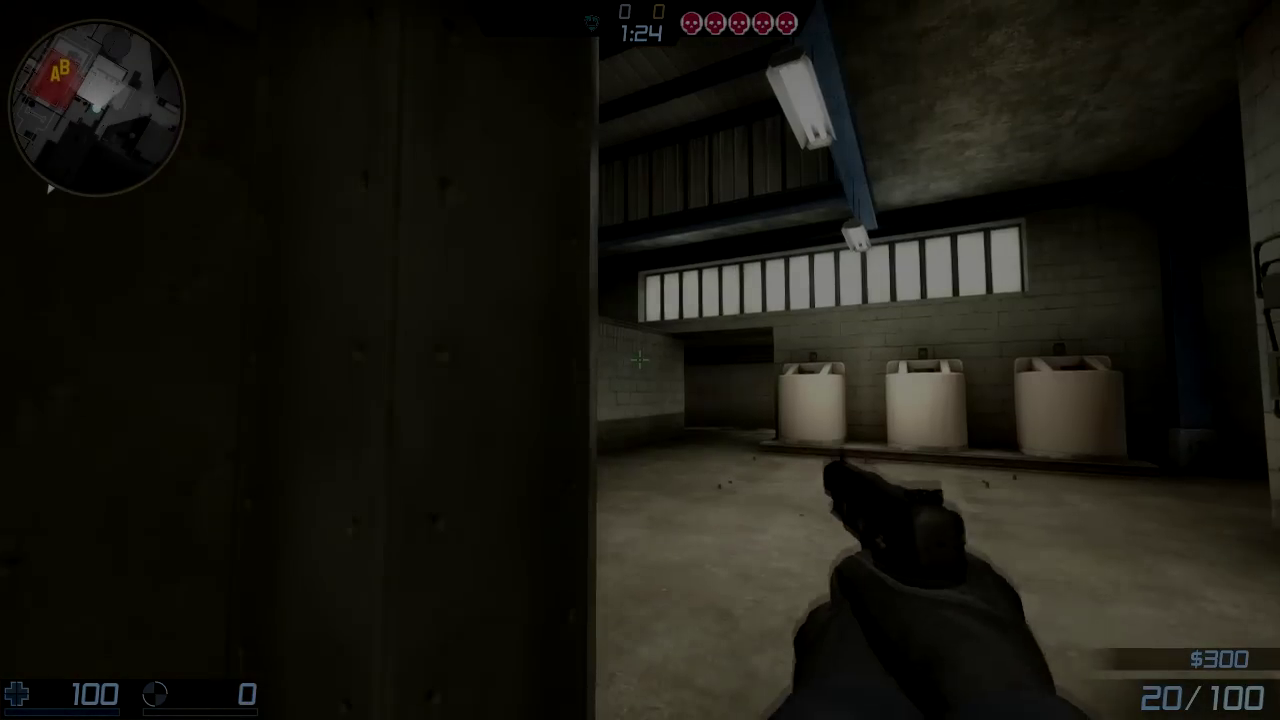